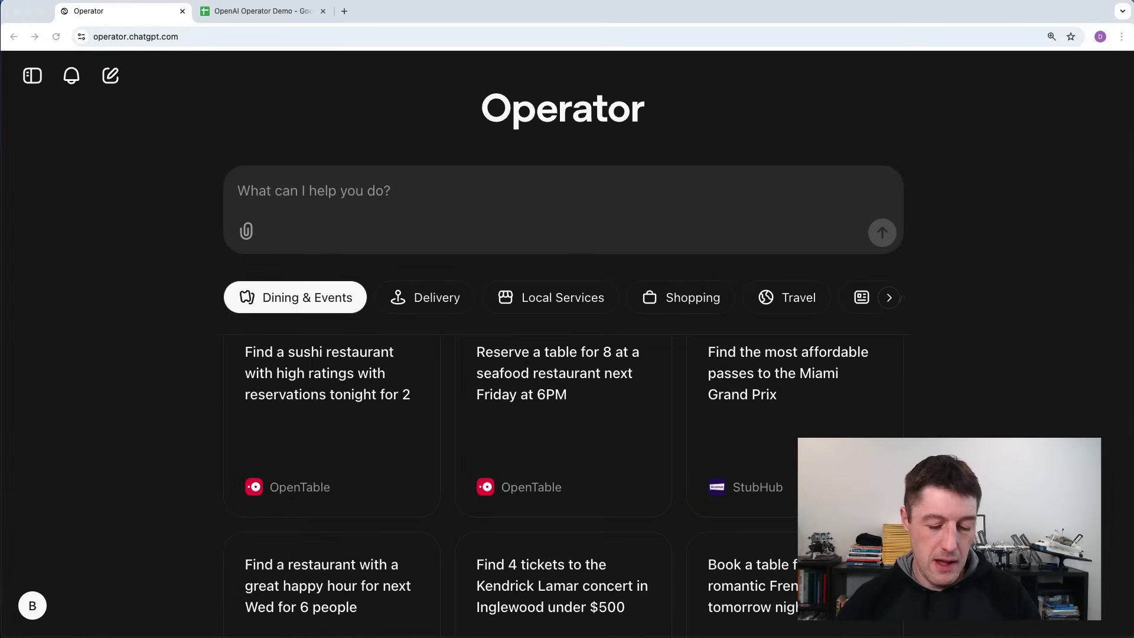
- Send Operator the prepared question about Google Sheets formulas, code and data analysis
{"action": "left_click", "coordinate": [365, 182]}
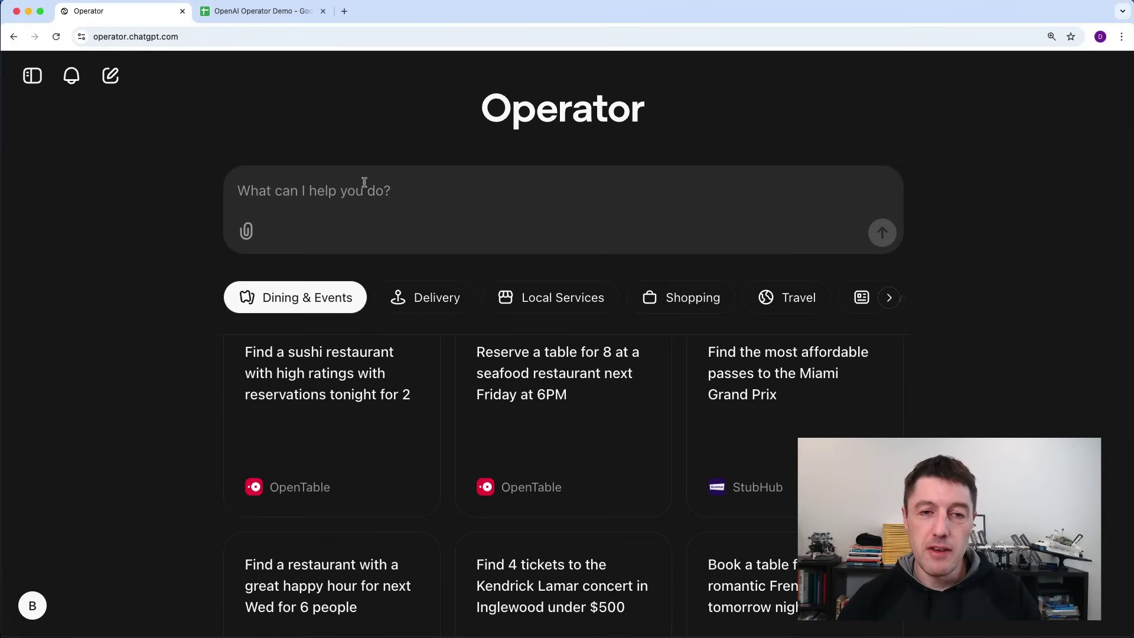
{"action": "type", "text": "if I give you access to my google sheets, can you write formulas and code and do data analysis for me?"}
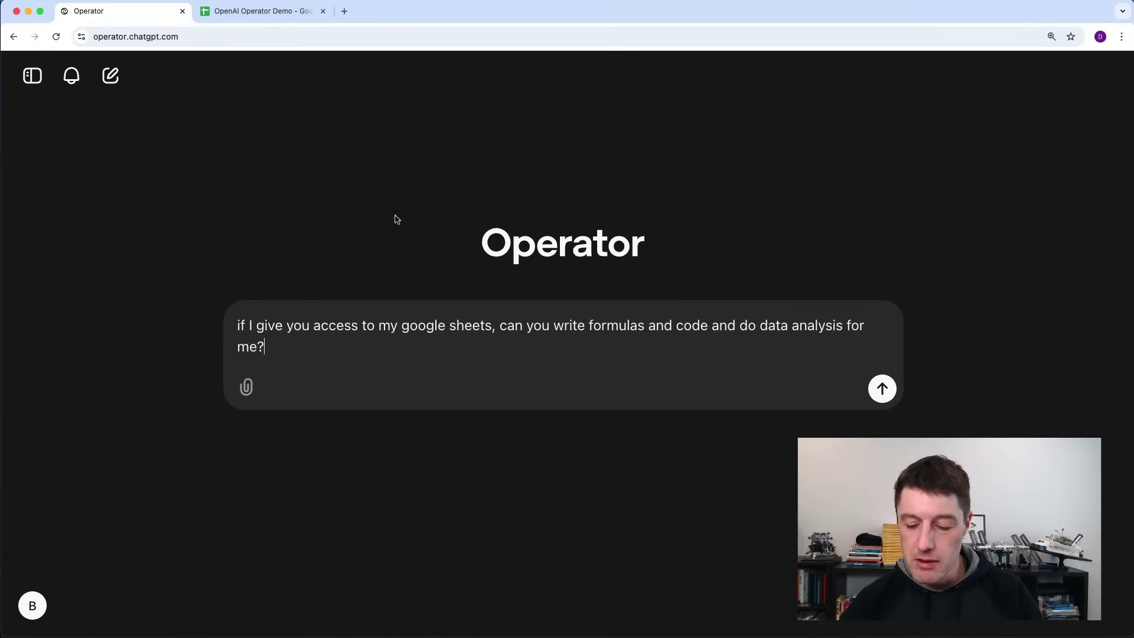
{"action": "key", "text": "Return"}
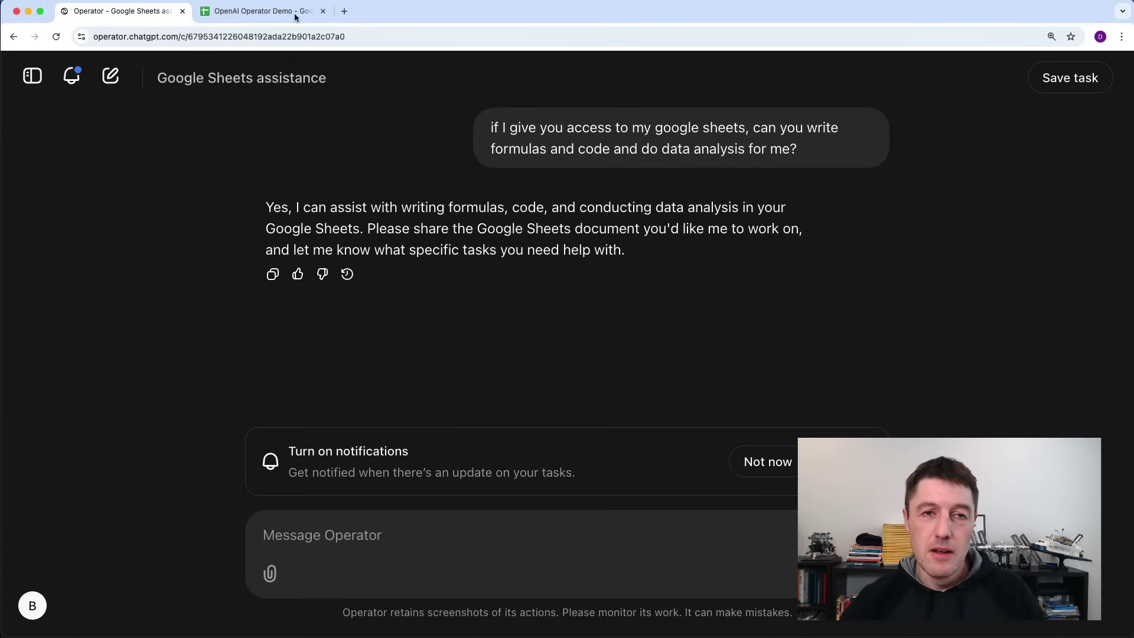
- Bring up the OpenAI Operator Demo spreadsheet, skim its sales data, and select its URL
{"action": "left_click", "coordinate": [260, 11]}
{"action": "scroll", "coordinate": [444, 412], "scroll_direction": "down", "scroll_amount": 10}
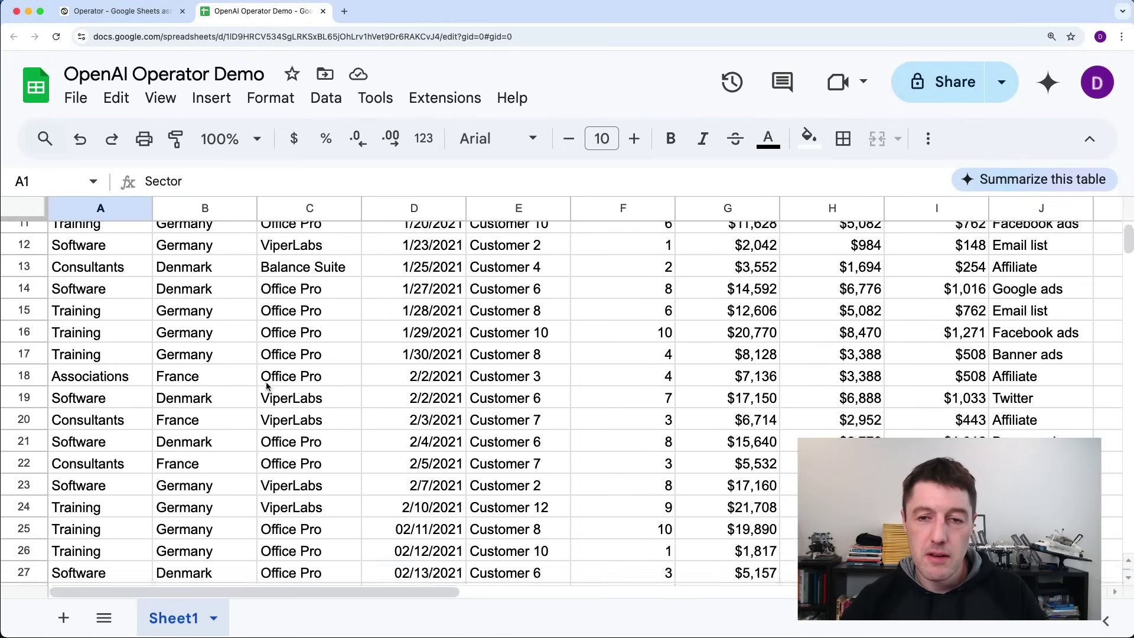
{"action": "scroll", "coordinate": [266, 378], "scroll_direction": "up", "scroll_amount": 10}
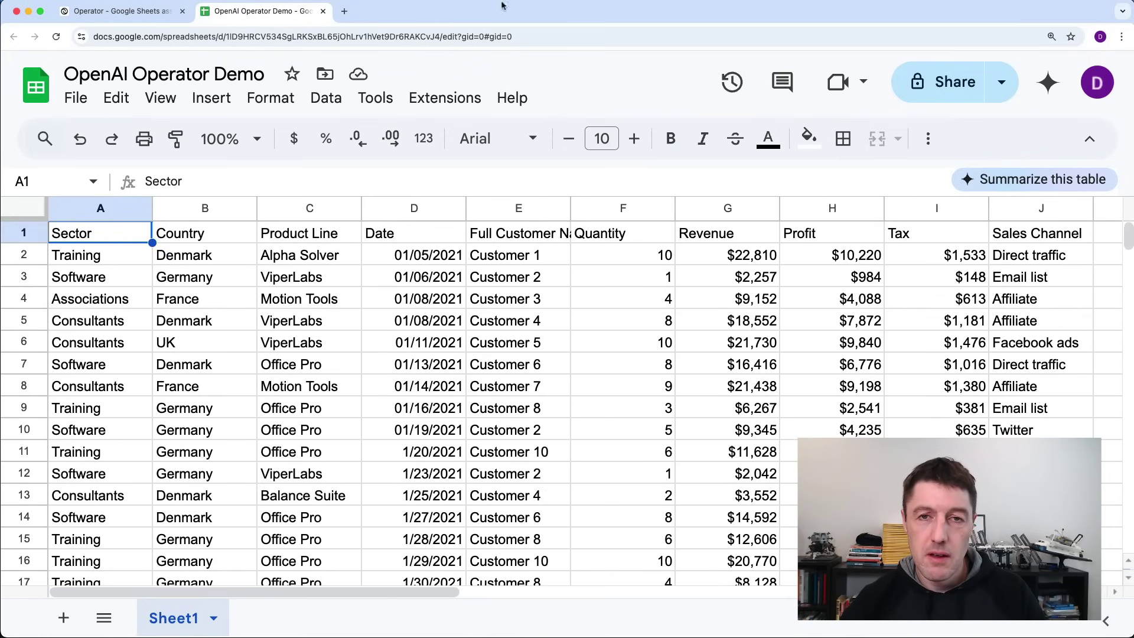
{"action": "left_click", "coordinate": [546, 35]}
{"action": "key", "text": "super+c"}
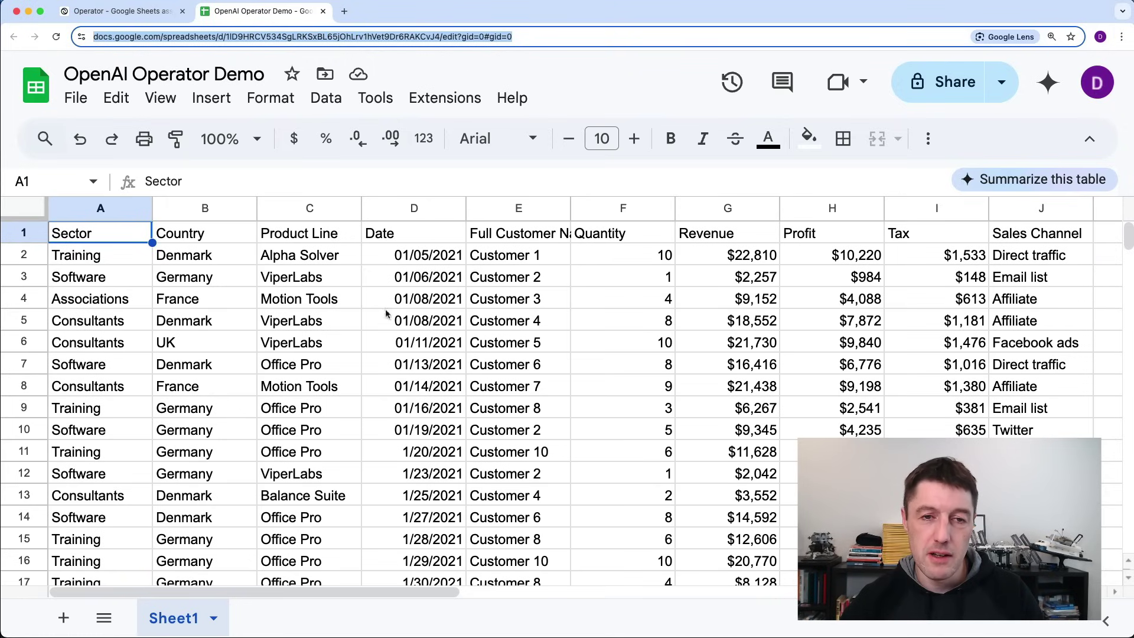
- Send Operator 'Here's my Sheet:' with the spreadsheet link and dismiss the notifications banner
{"action": "left_click", "coordinate": [149, 12]}
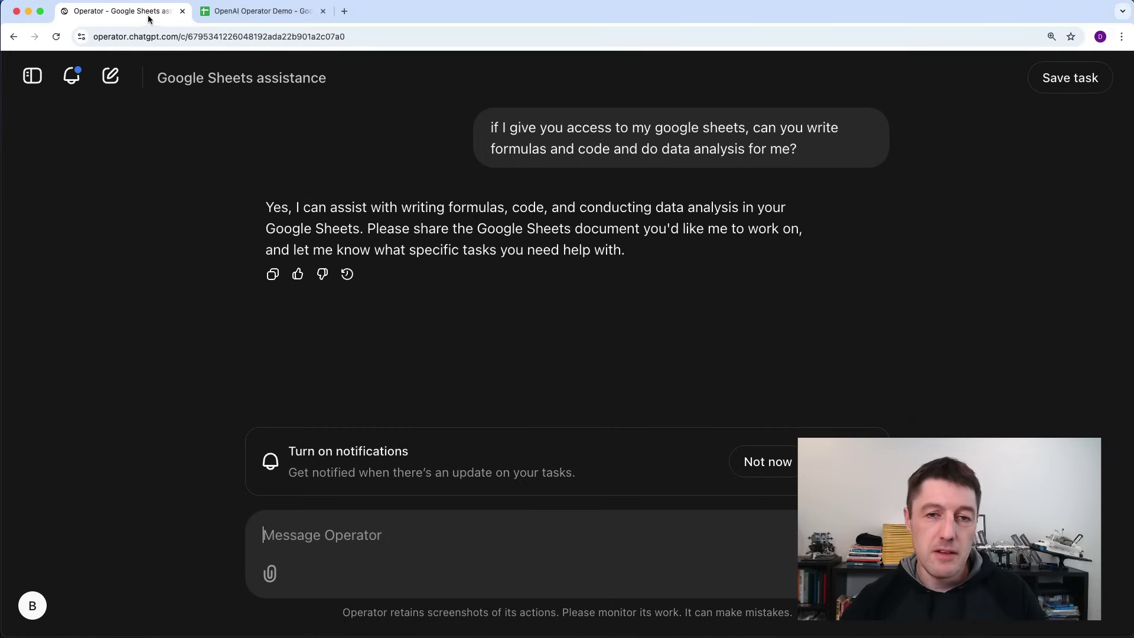
{"action": "left_click", "coordinate": [521, 515]}
{"action": "type", "text": "Here'"}
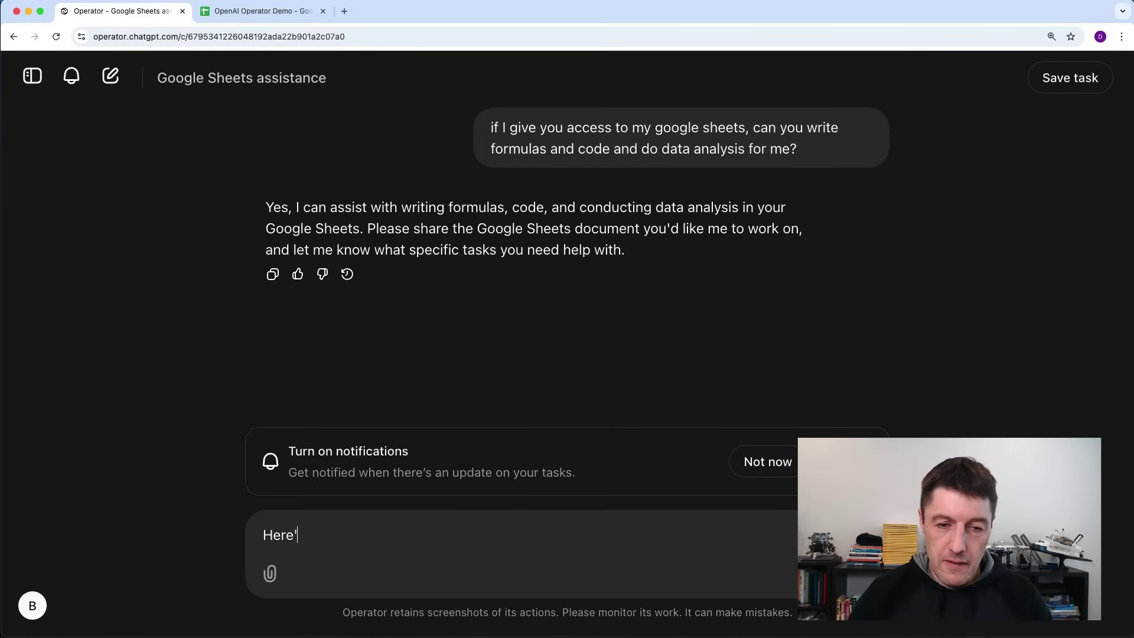
{"action": "type", "text": "s my Sheet:"}
{"action": "key", "text": "super+v"}
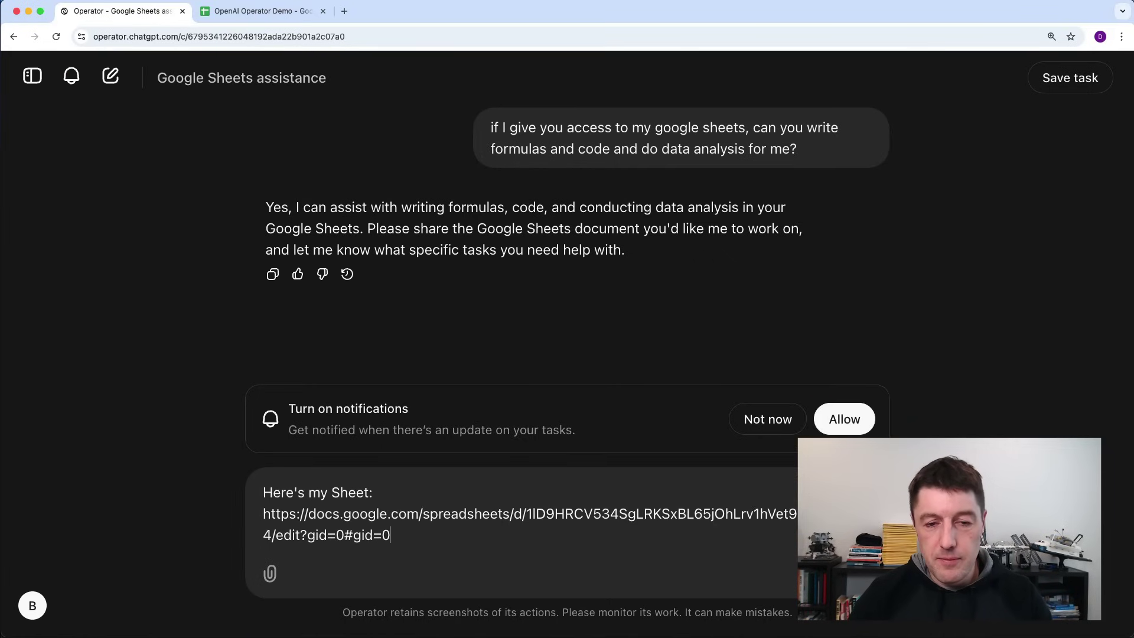
{"action": "key", "text": "Return"}
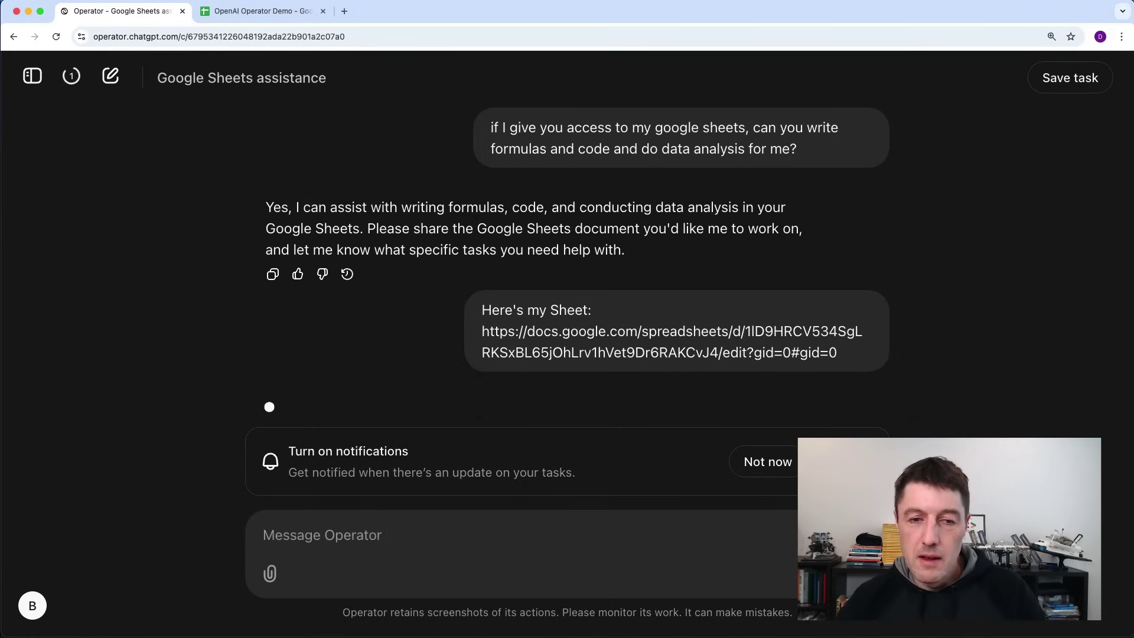
{"action": "left_click", "coordinate": [755, 461]}
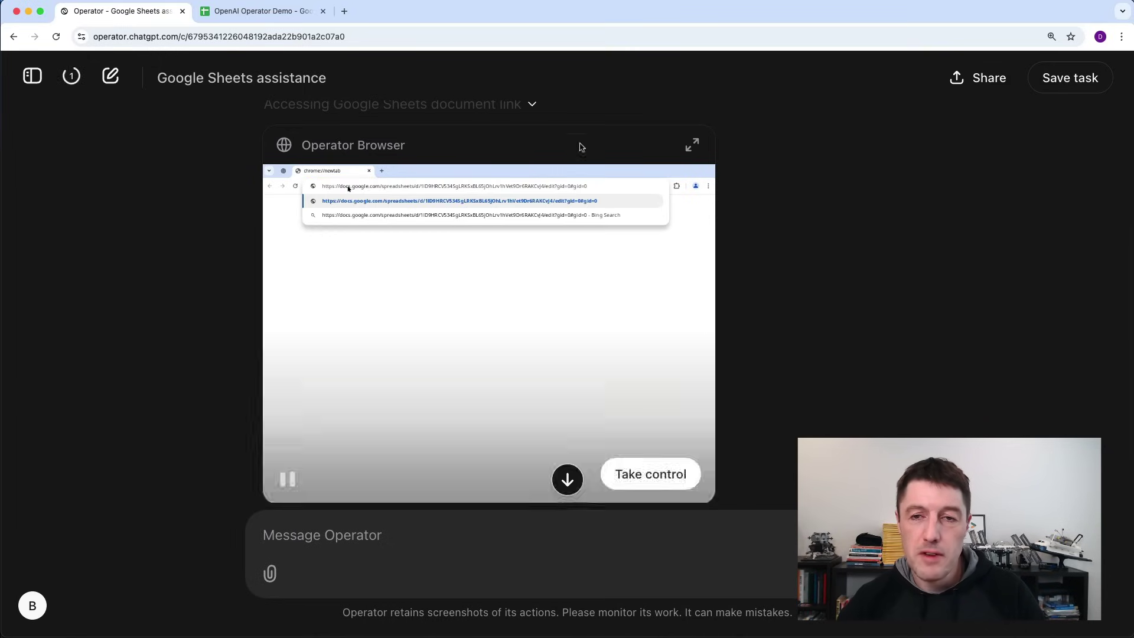
- Sign into the Google account in Operator's enlarged browser, then hand control back to Operator
{"action": "left_click", "coordinate": [690, 145]}
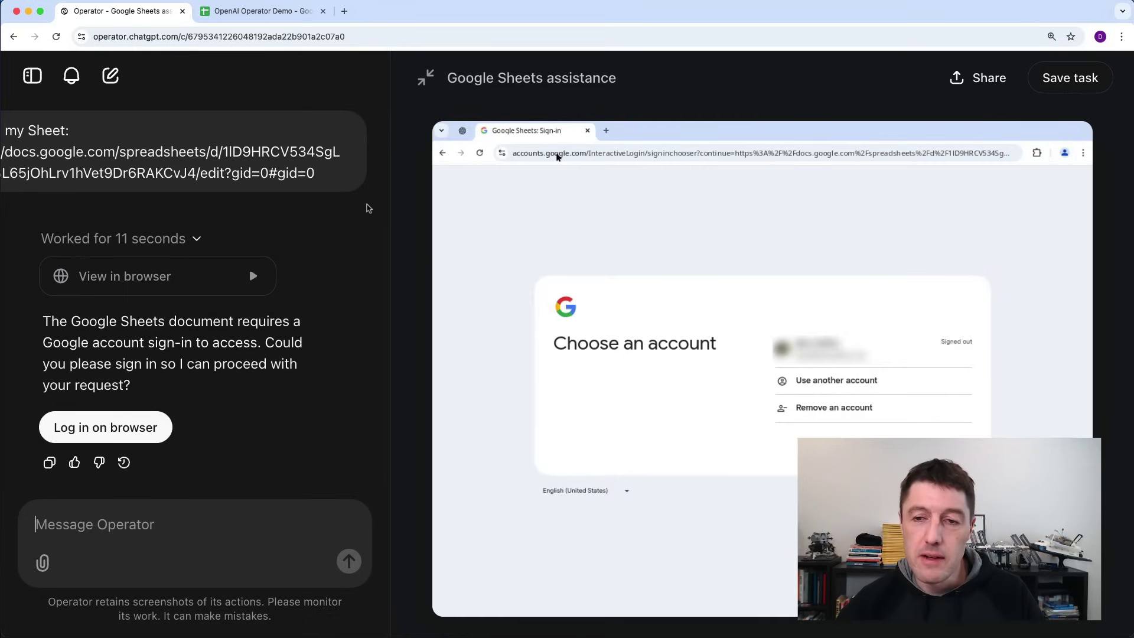
{"action": "mouse_move", "coordinate": [506, 204]}
{"action": "left_click", "coordinate": [114, 429]}
{"action": "left_click", "coordinate": [518, 359]}
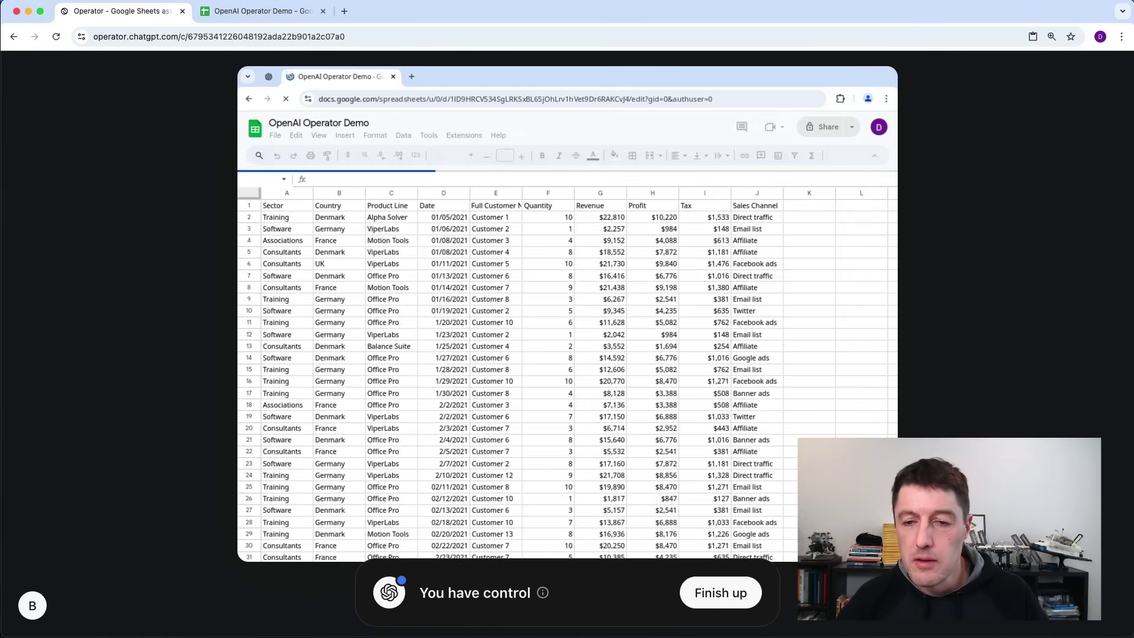
{"action": "left_click", "coordinate": [716, 592]}
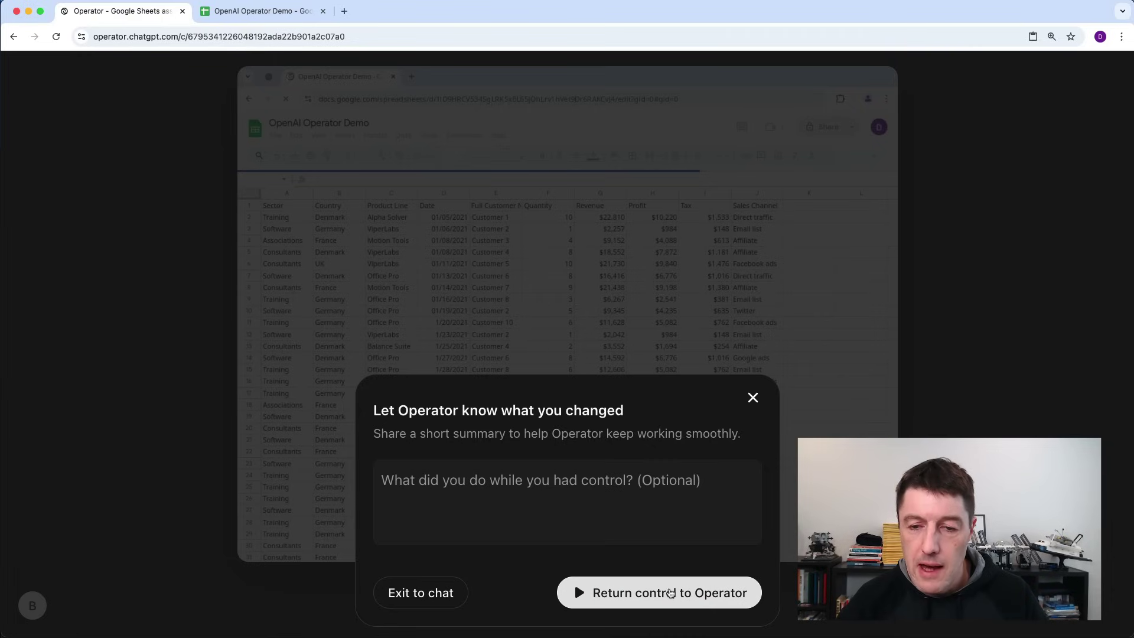
{"action": "left_click", "coordinate": [668, 596]}
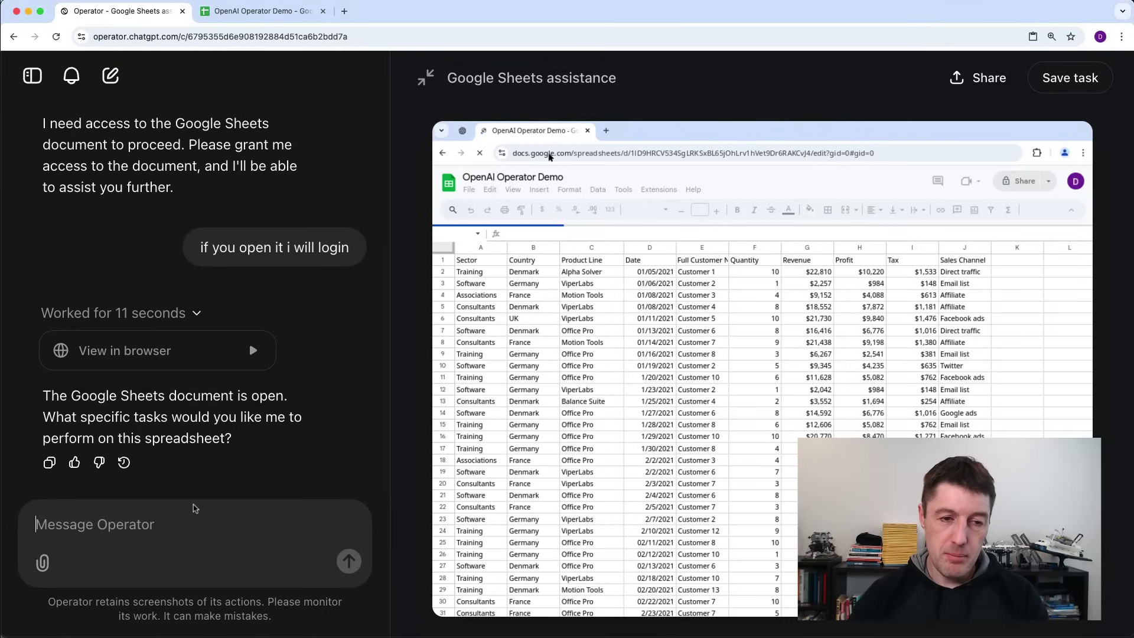
- Ask Operator for a pivot table summary of the profit breakdown by sales channel
{"action": "type", "text": "can you create a pivot table summa"}
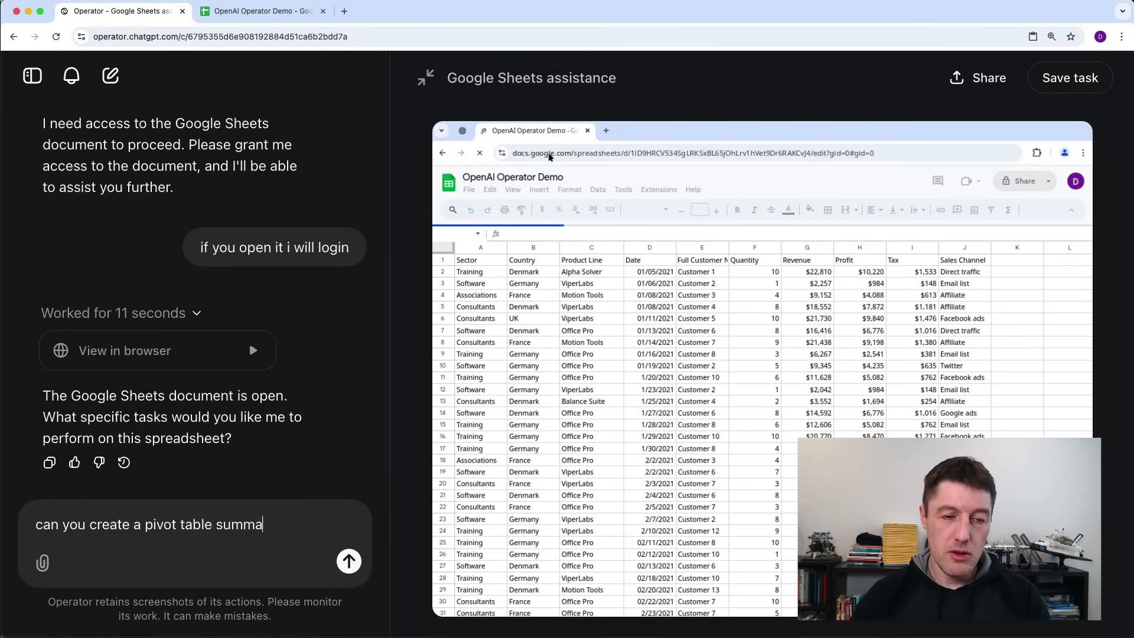
{"action": "type", "text": "ry showing the profit breakdown by sale"}
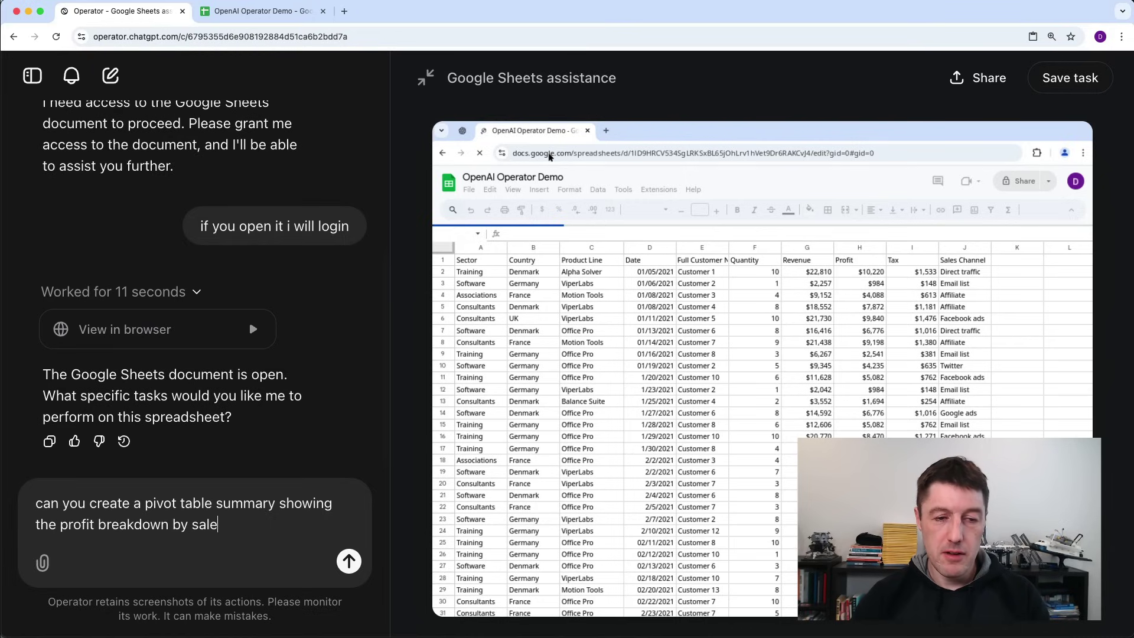
{"action": "type", "text": "s channel"}
{"action": "left_click", "coordinate": [168, 524]}
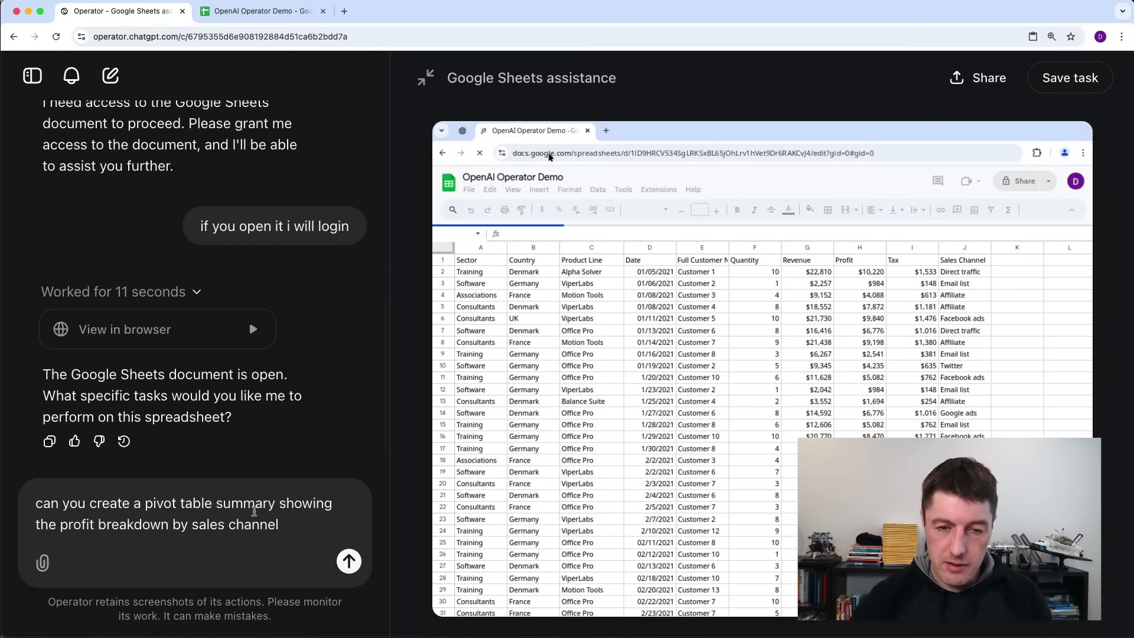
{"action": "left_click", "coordinate": [342, 560]}
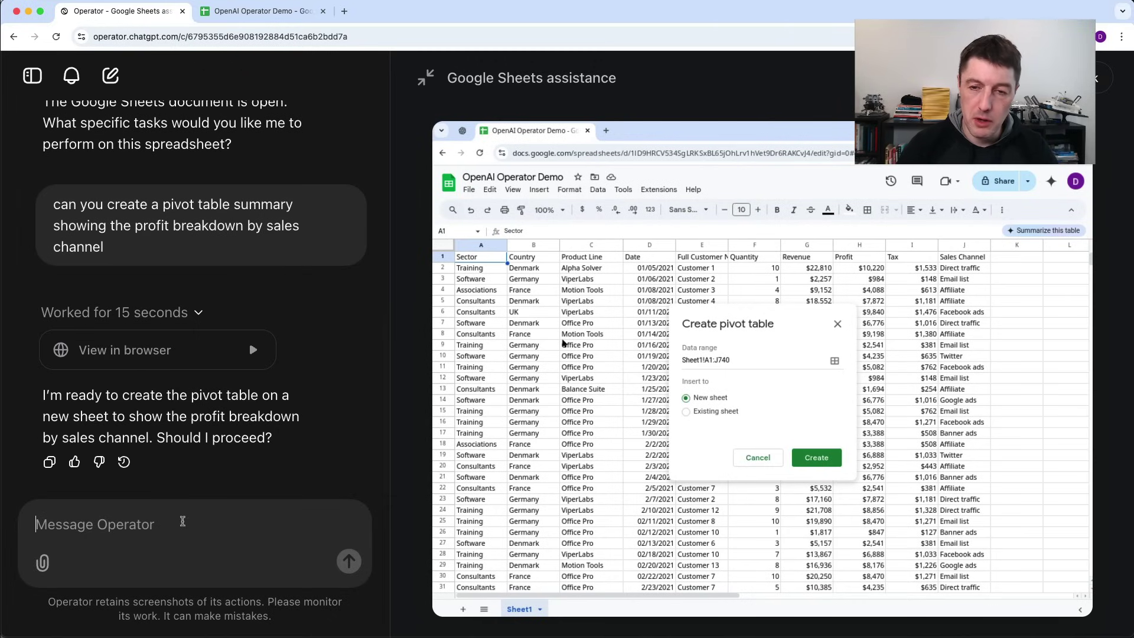
- Reply 'yes' so Operator builds the profit-by-channel pivot table on a new sheet
{"action": "left_click", "coordinate": [182, 521]}
{"action": "type", "text": "yes"}
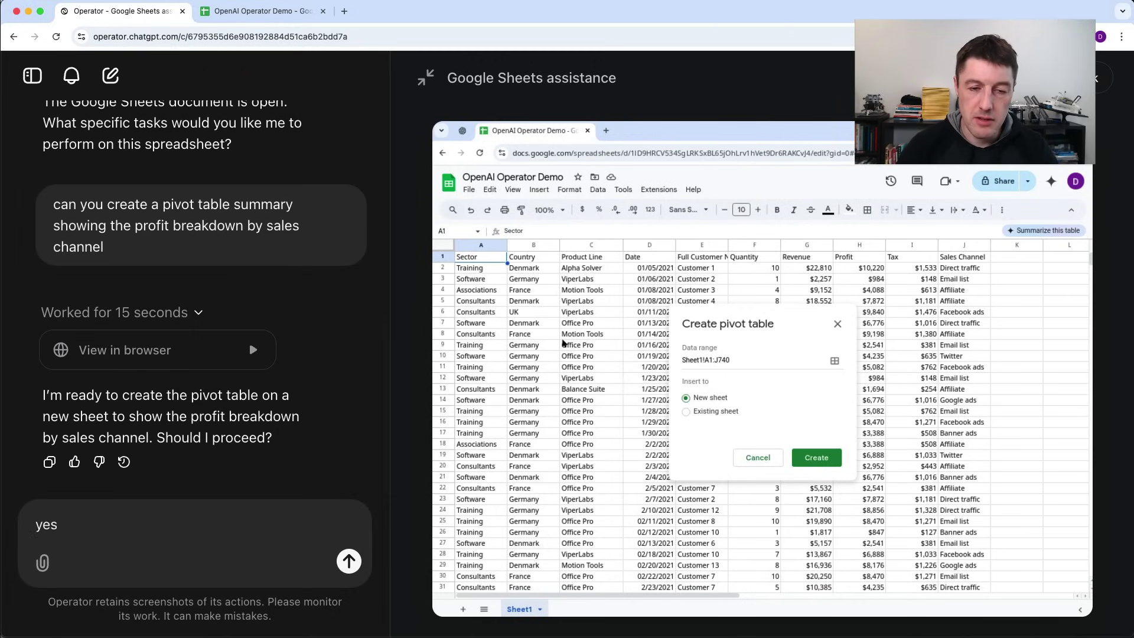
{"action": "key", "text": "Return"}
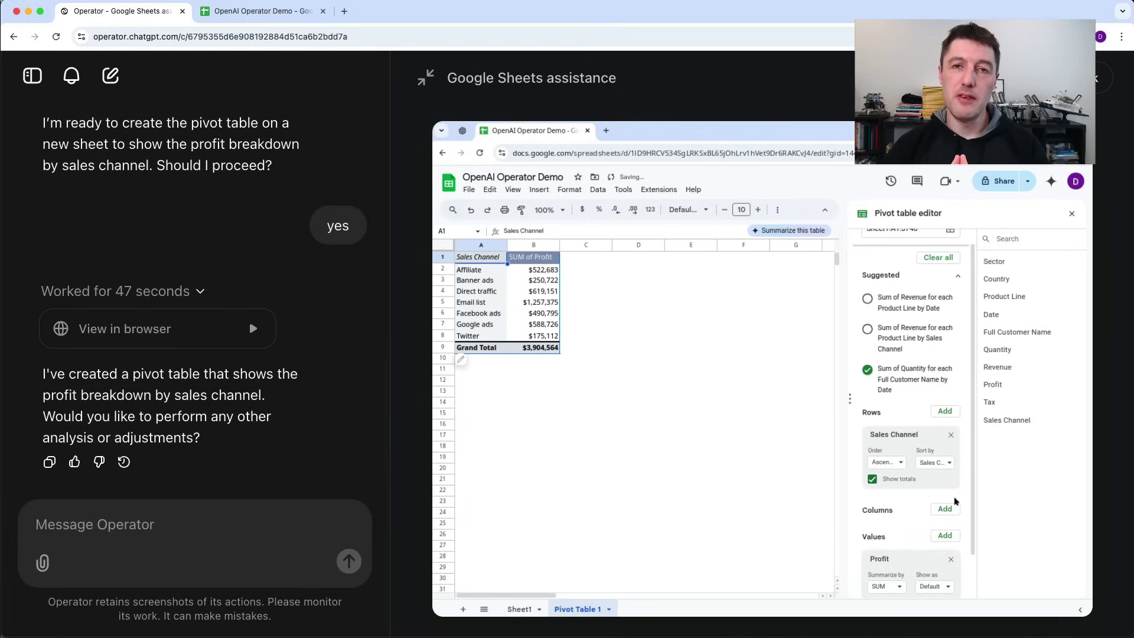
- Ask Operator to sort the pivot table by profit descending, following up with 'check again'
{"action": "left_click", "coordinate": [102, 524]}
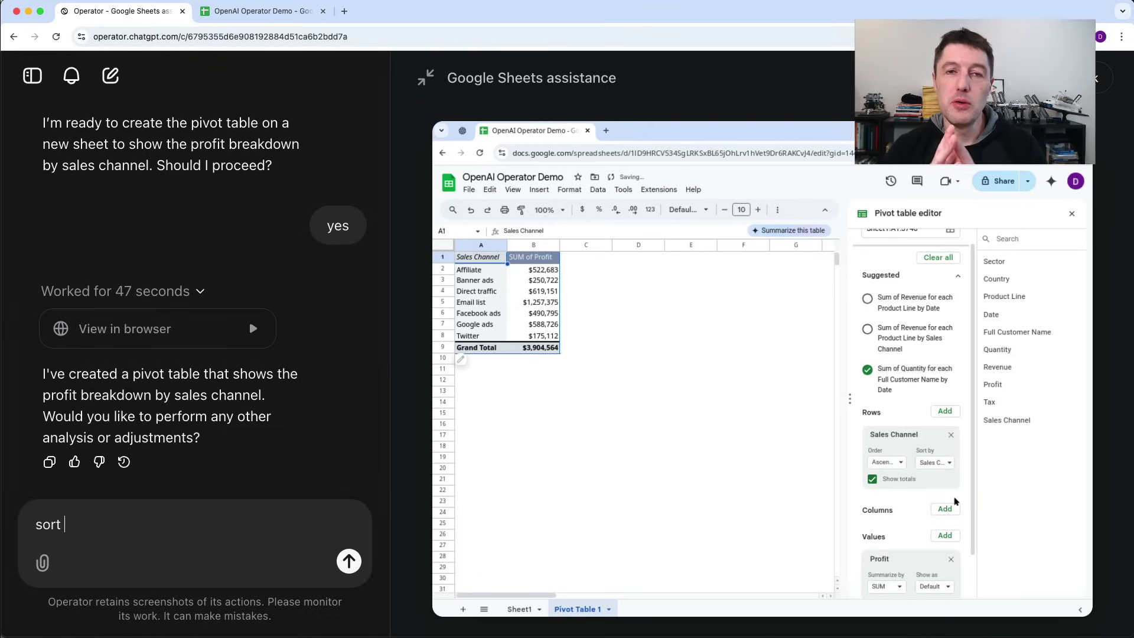
{"action": "type", "text": "the"}
{"action": "type", "text": " values descending"}
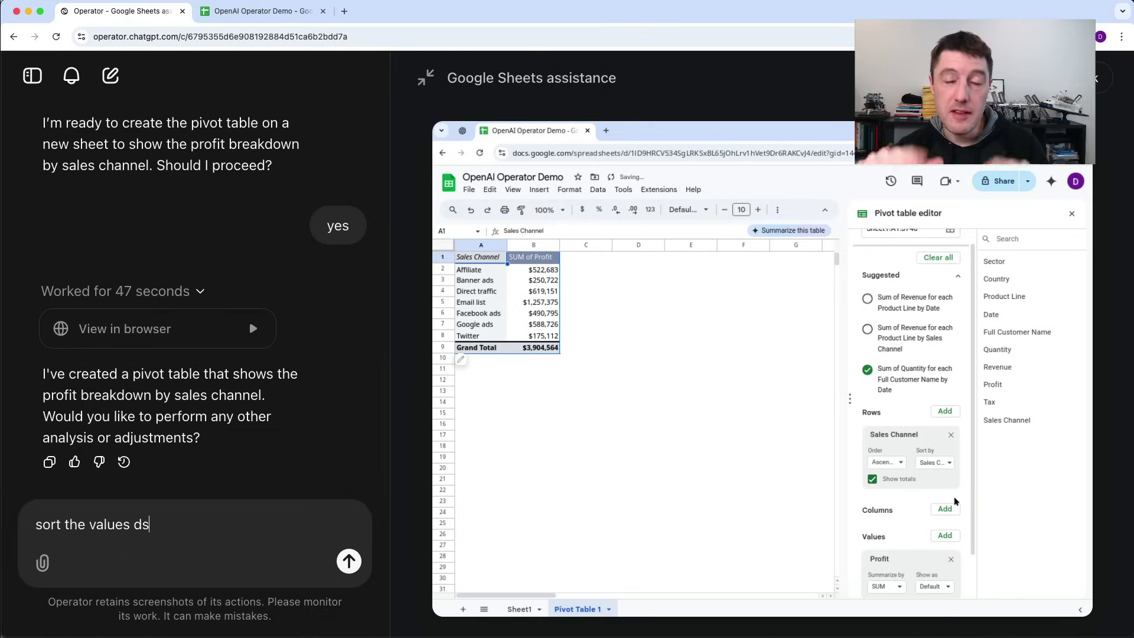
{"action": "key", "text": "Return"}
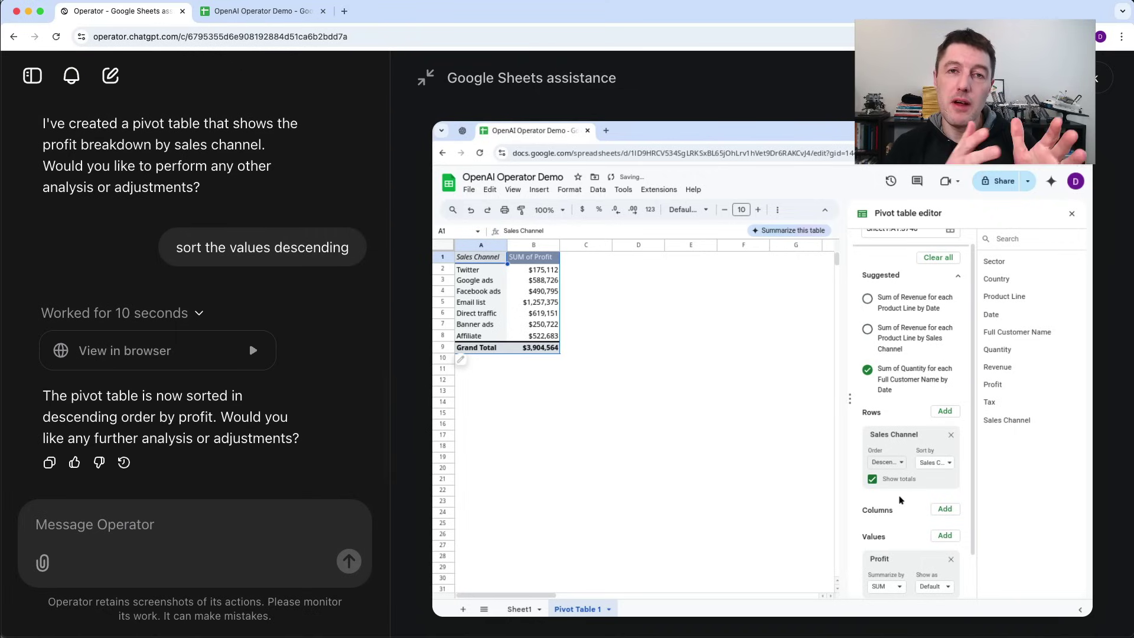
{"action": "type", "text": "sort by the profit column descending"}
{"action": "key", "text": "Return"}
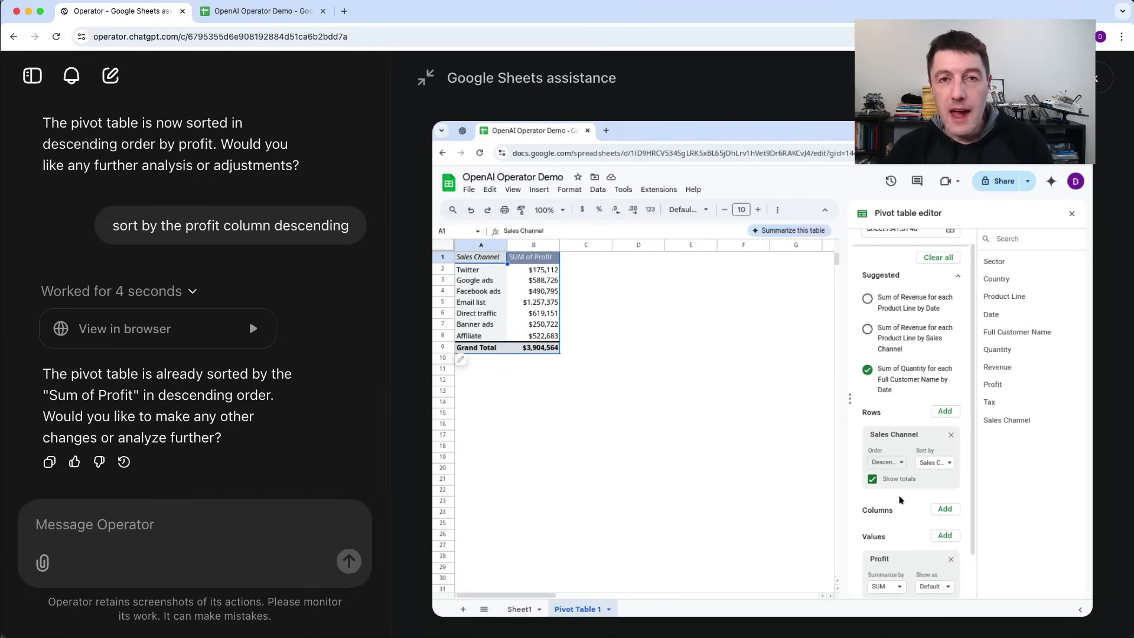
{"action": "type", "text": "check "}
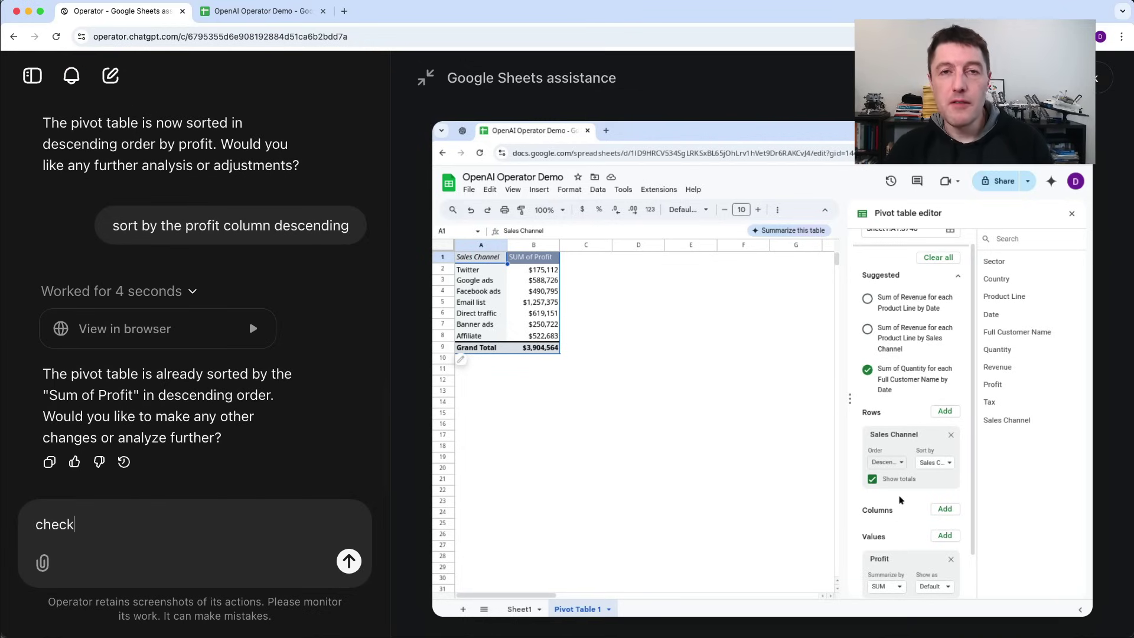
{"action": "type", "text": "again"}
{"action": "key", "text": "Return"}
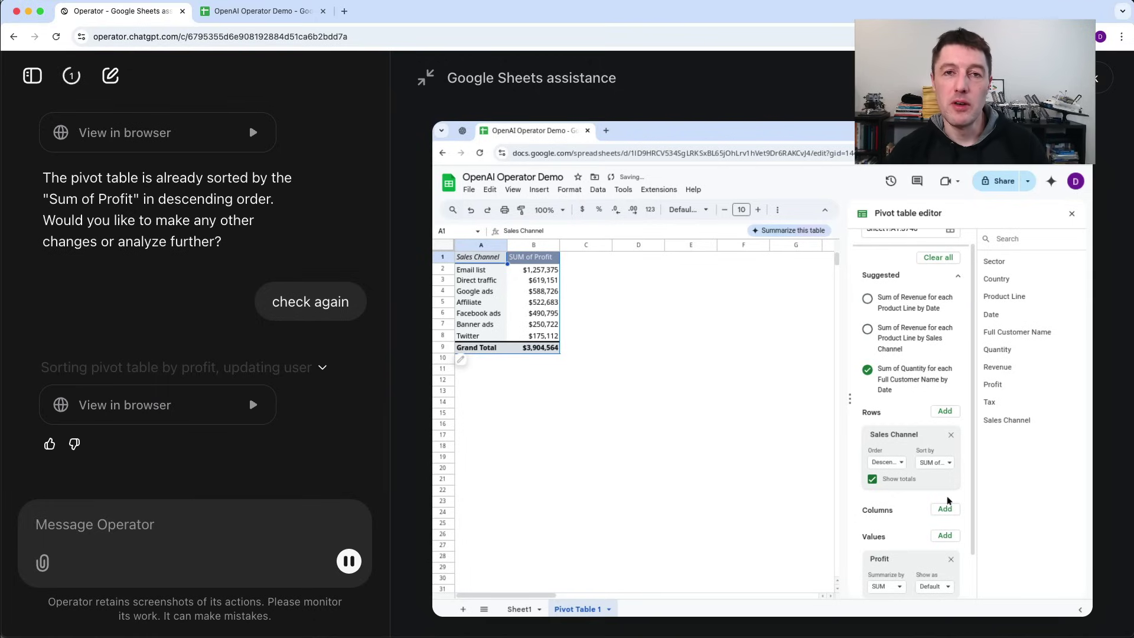
{"action": "left_click", "coordinate": [248, 522]}
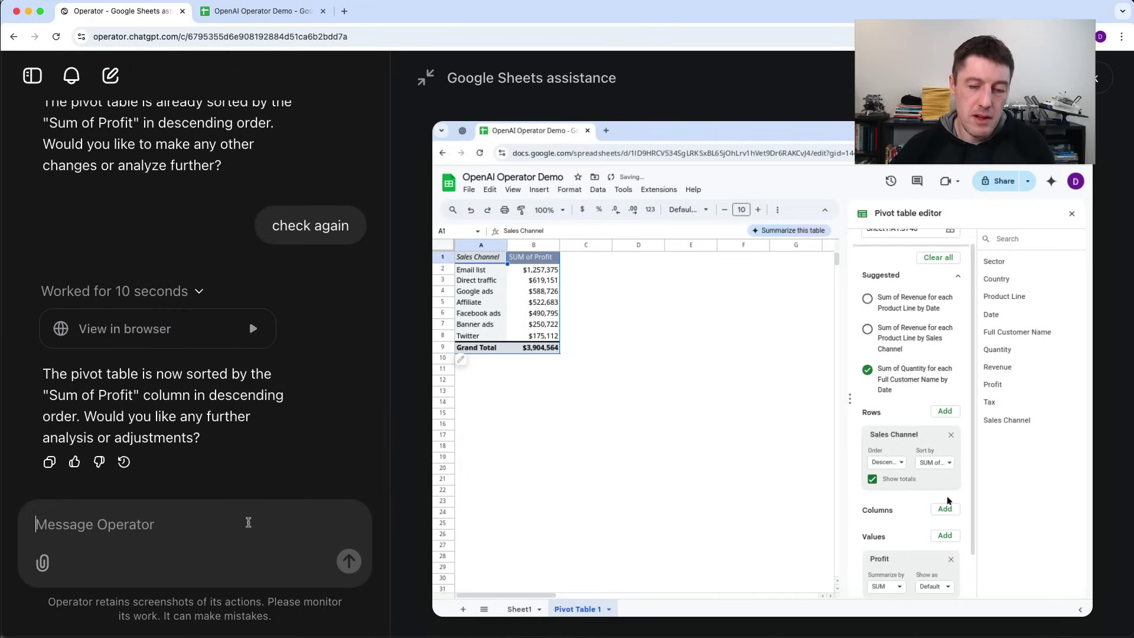
- Ask Operator to create a chart showing profit by sales channel
{"action": "type", "text": "please create a chart"}
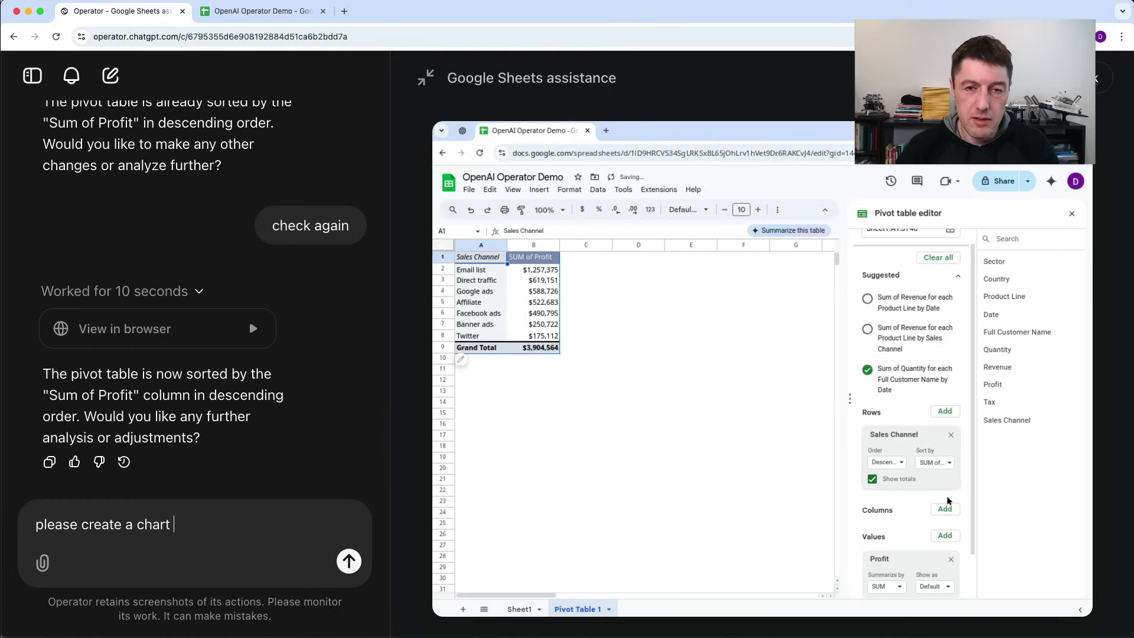
{"action": "type", "text": " showing thi"}
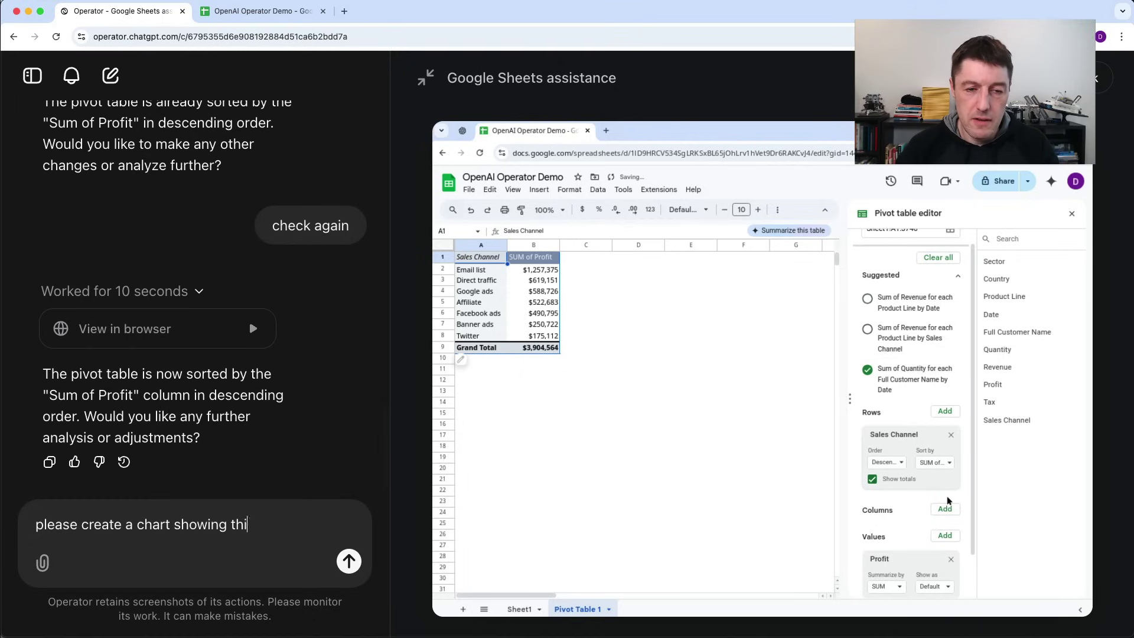
{"action": "type", "text": "s profit by sales cah"}
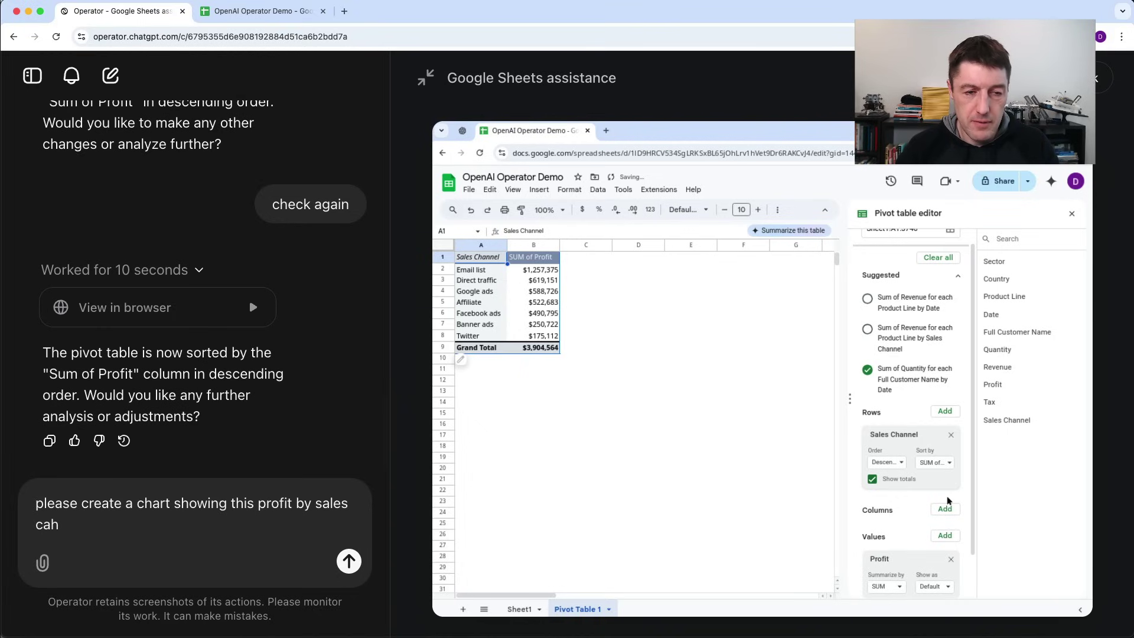
{"action": "type", "text": "nnel"}
{"action": "key", "text": "Return"}
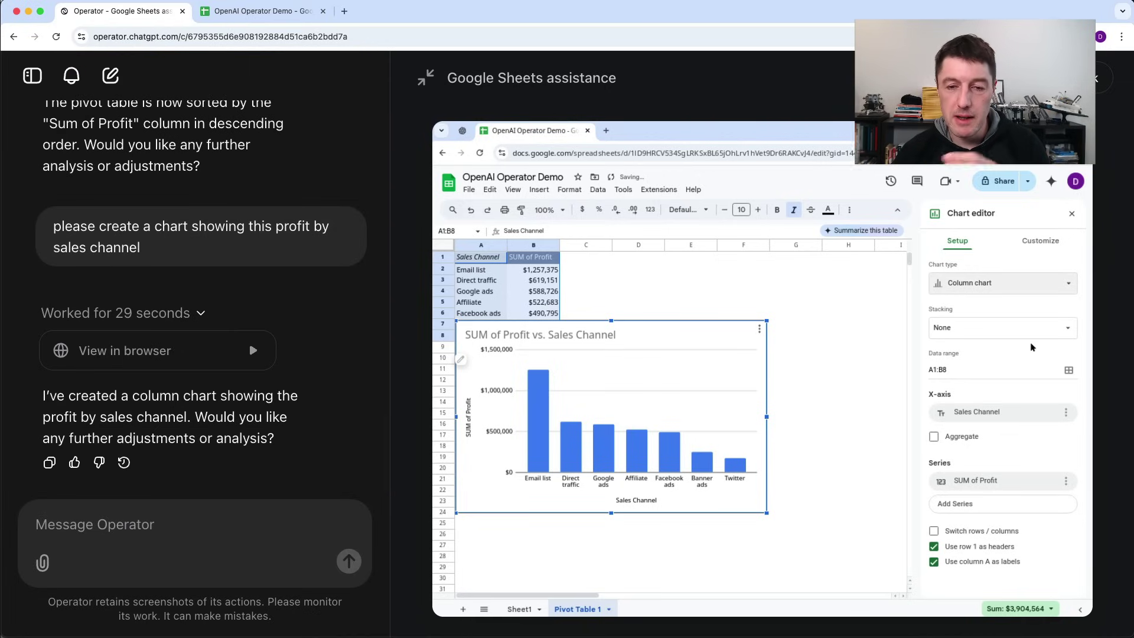
{"action": "mouse_move", "coordinate": [560, 410]}
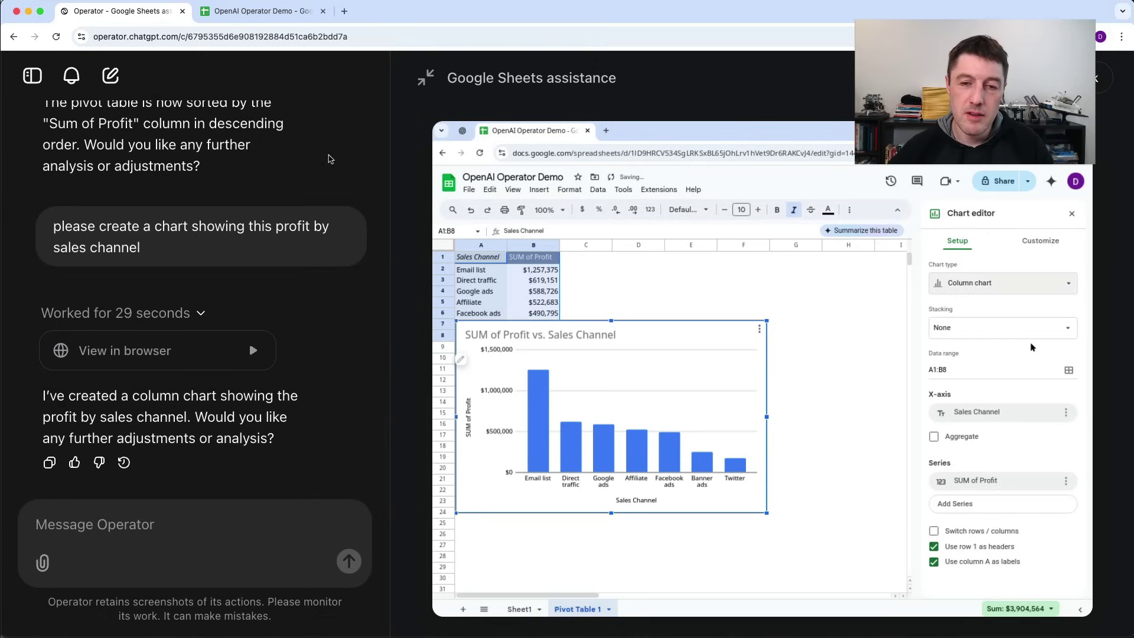
- On Pivot Table 1, drag the profit chart right of the pivot table, then return to Operator
{"action": "left_click", "coordinate": [258, 12]}
{"action": "left_click", "coordinate": [283, 618]}
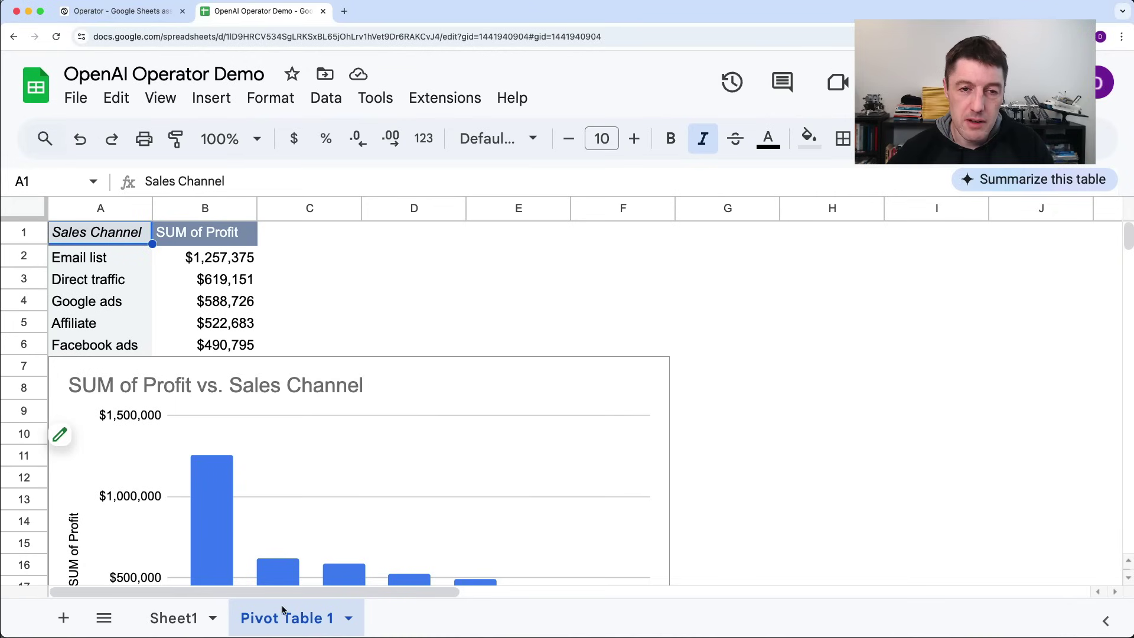
{"action": "left_click", "coordinate": [471, 372]}
{"action": "scroll", "coordinate": [404, 369], "scroll_direction": "down", "scroll_amount": 2}
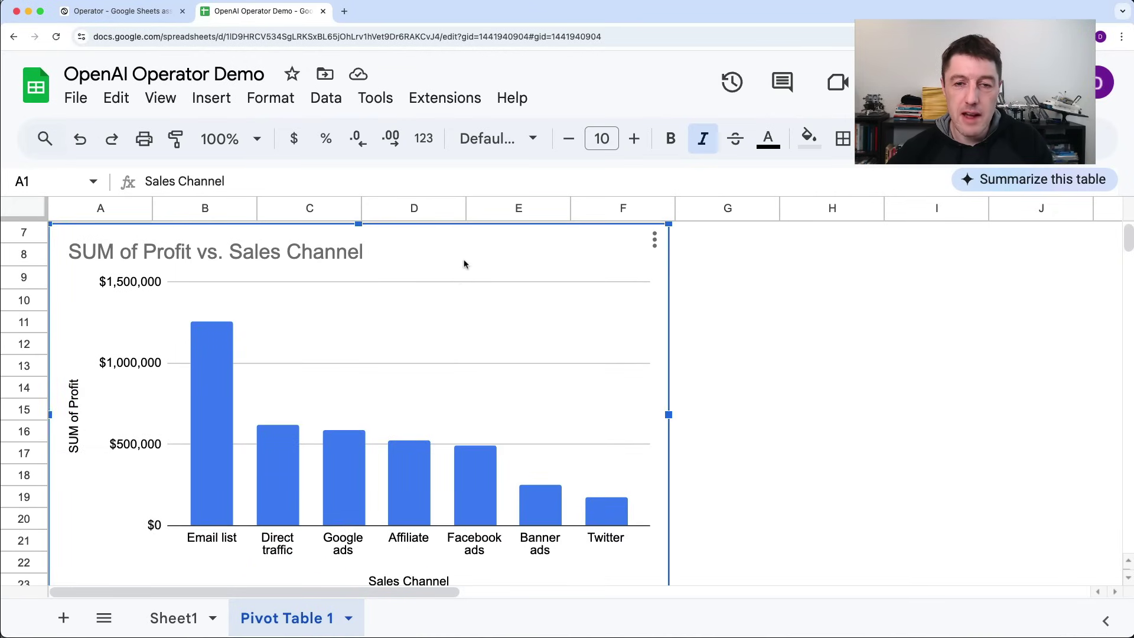
{"action": "left_click_drag", "start_coordinate": [465, 258], "coordinate": [731, 246]}
{"action": "scroll", "coordinate": [197, 443], "scroll_direction": "up", "scroll_amount": 2}
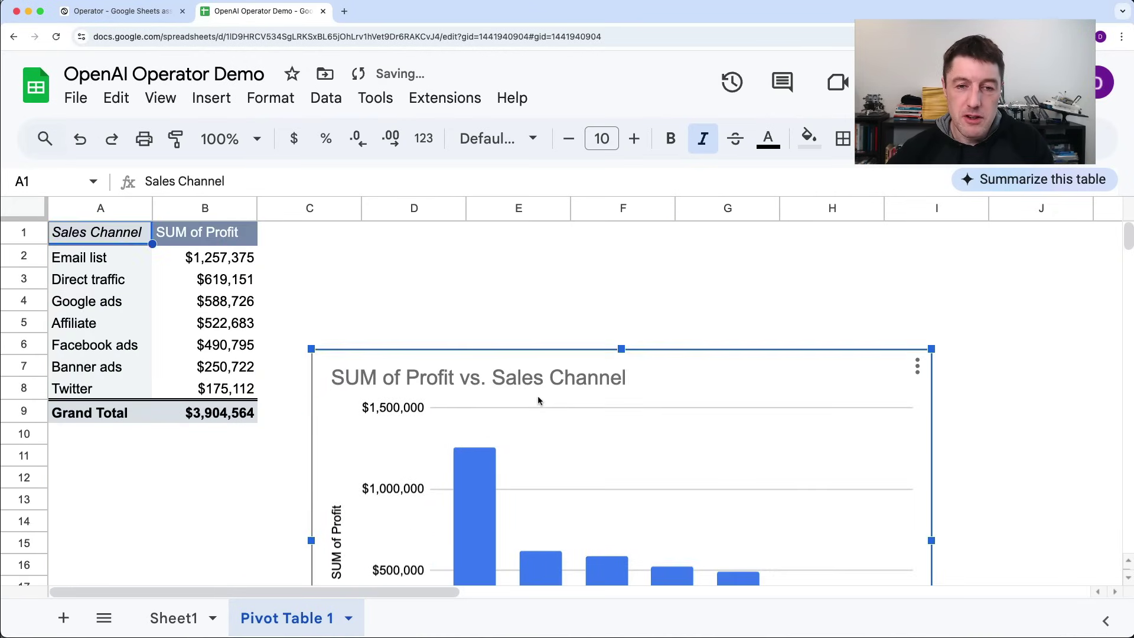
{"action": "left_click_drag", "start_coordinate": [682, 377], "coordinate": [665, 261]}
{"action": "scroll", "coordinate": [671, 437], "scroll_direction": "down", "scroll_amount": 1}
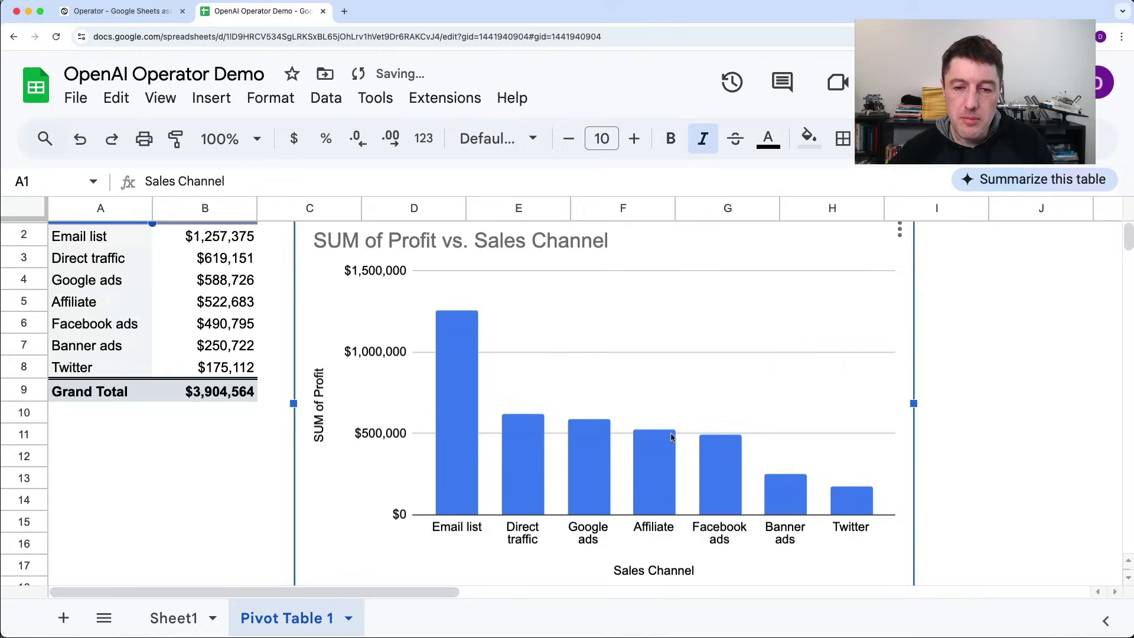
{"action": "scroll", "coordinate": [671, 437], "scroll_direction": "up", "scroll_amount": 1}
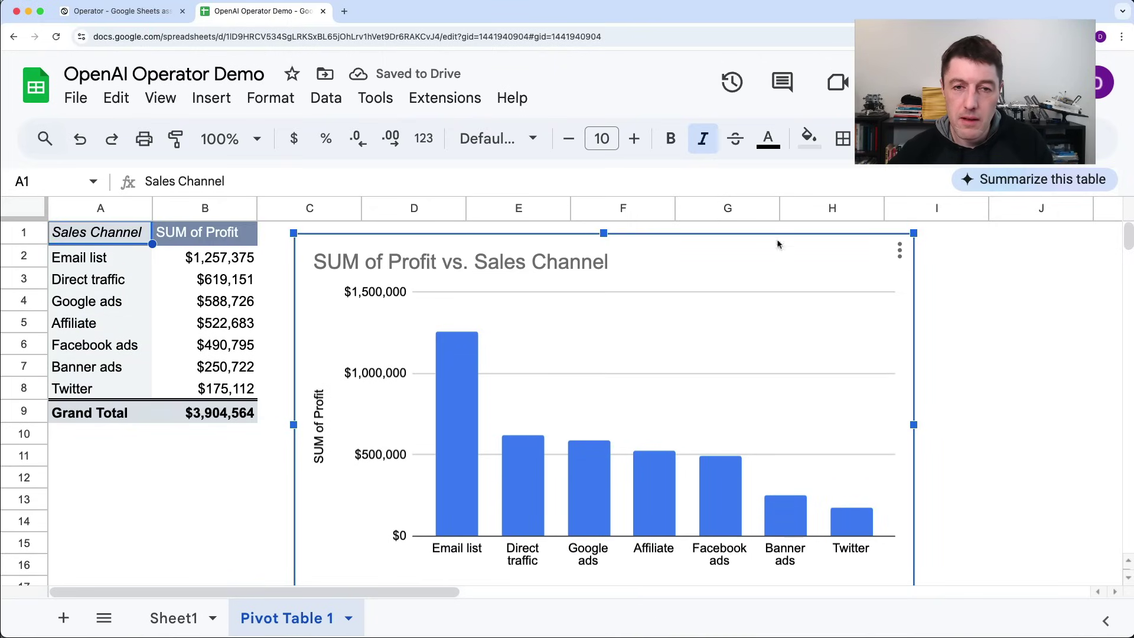
{"action": "left_click", "coordinate": [130, 17]}
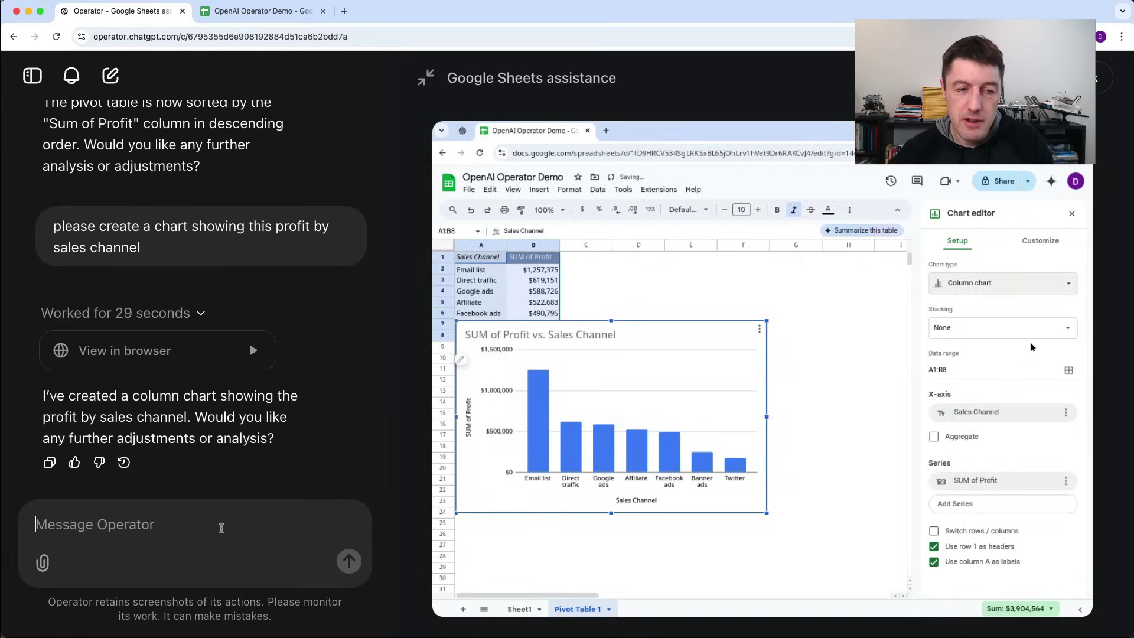
- Ask Operator to change the chart title to something better
{"action": "type", "text": "change the chart title to"}
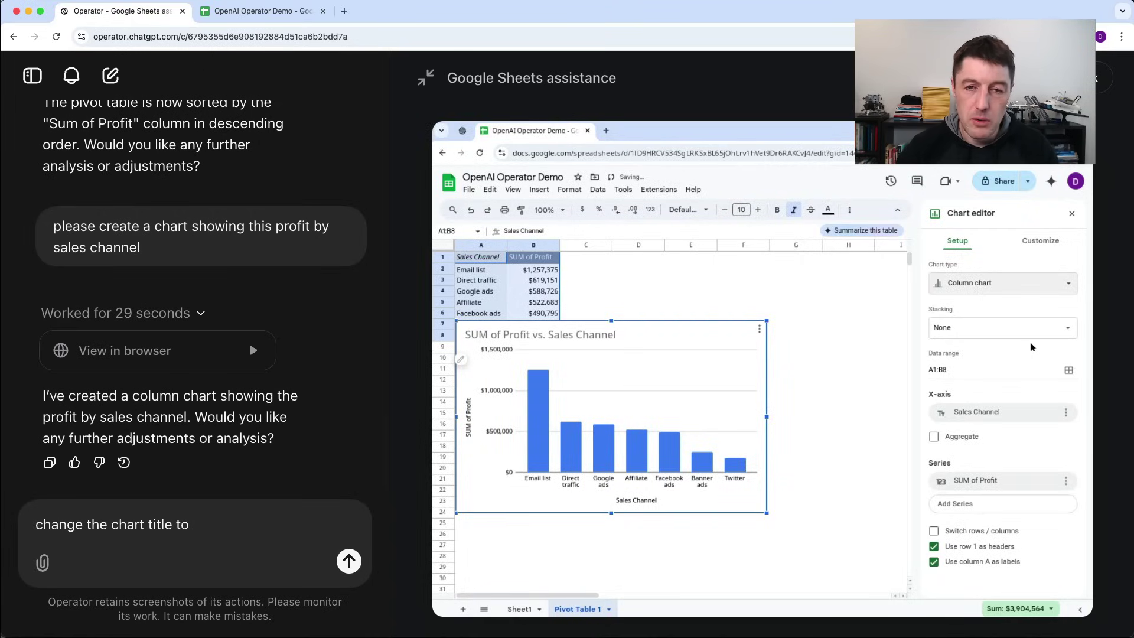
{"action": "type", "text": " something "}
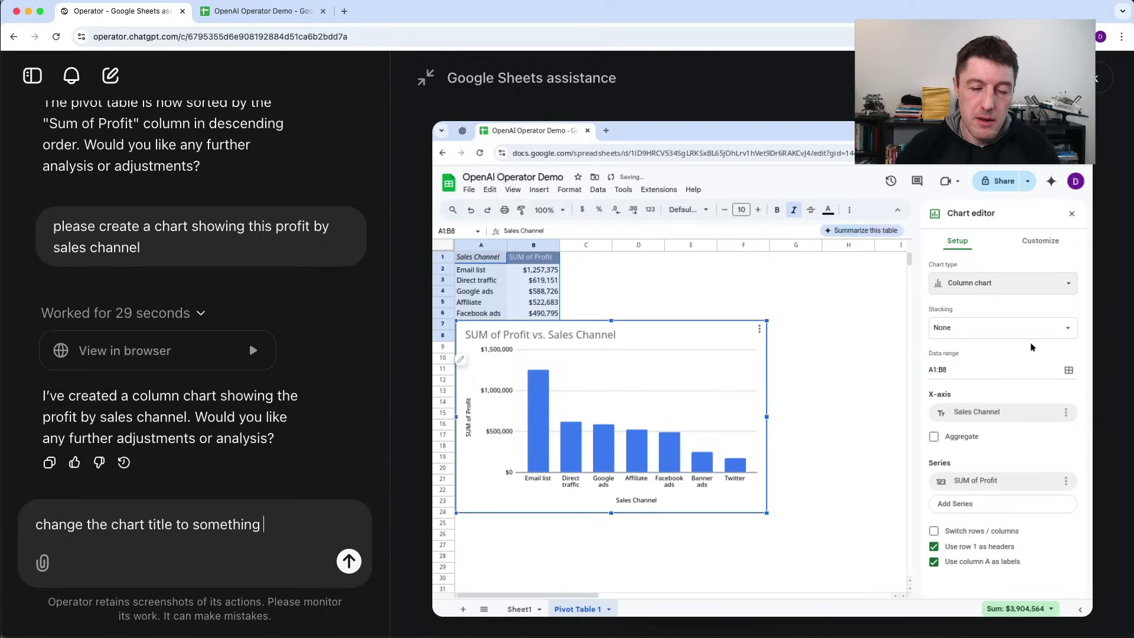
{"action": "type", "text": "better"}
{"action": "key", "text": "Return"}
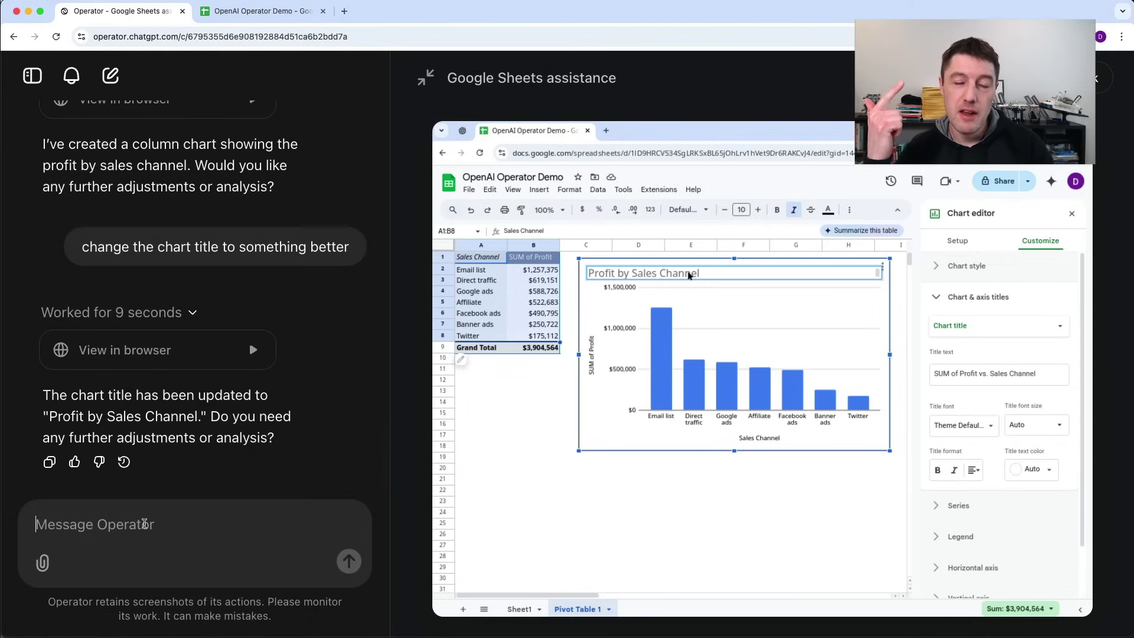
- Ask Operator to open the Apps Script editor
{"action": "type", "text": "can you open the"}
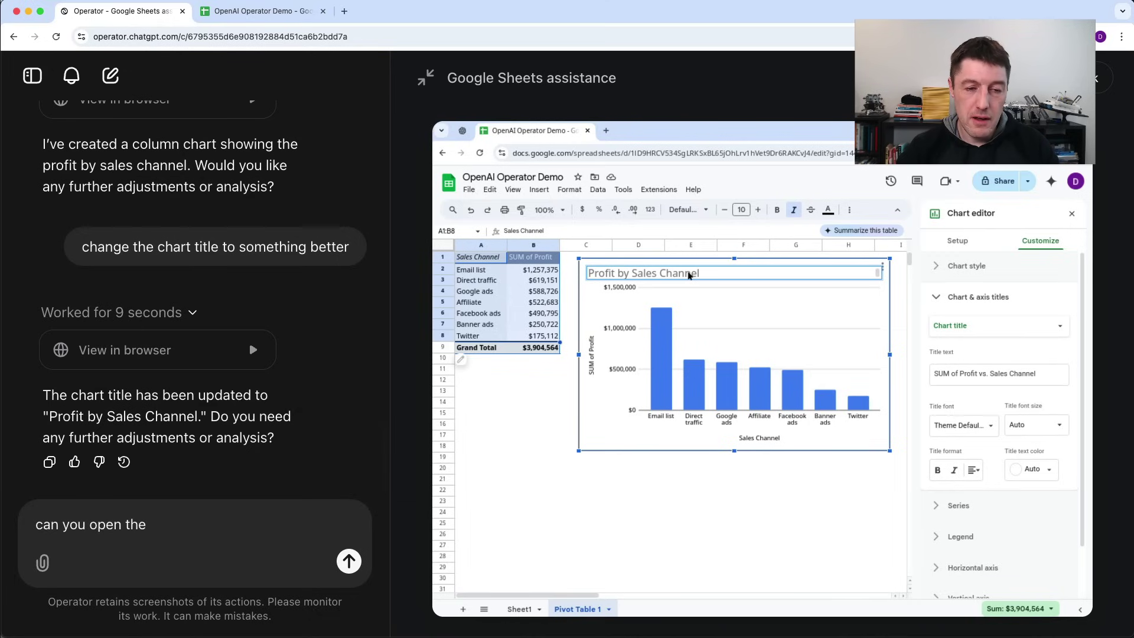
{"action": "type", "text": " apps scriopt"}
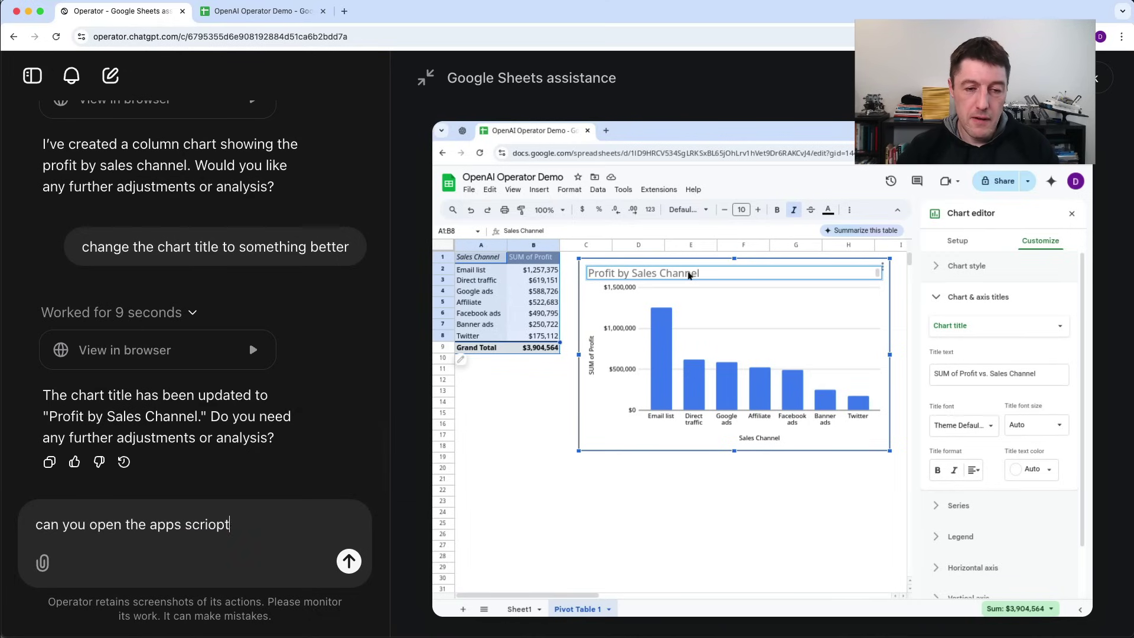
{"action": "key", "text": "BackSpace"}
{"action": "key", "text": "BackSpace"}
{"action": "key", "text": "BackSpace"}
{"action": "type", "text": "pt editor"}
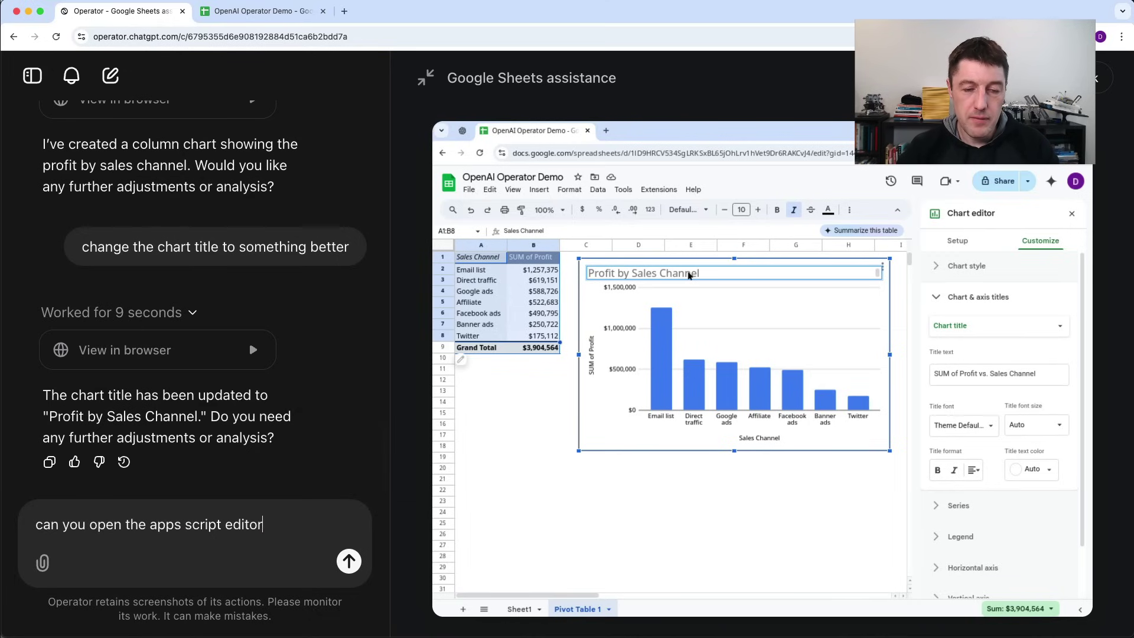
{"action": "key", "text": "Return"}
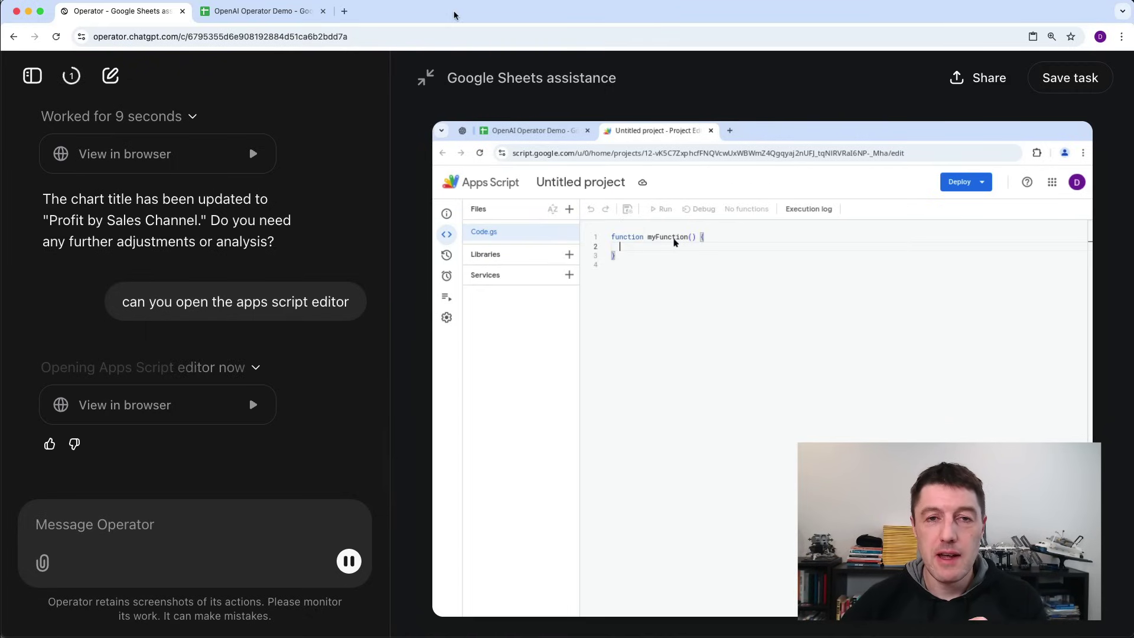
- Ask Operator to write a script that emails you a PDF copy of the Pivot Table sheet
{"action": "mouse_move", "coordinate": [502, 162]}
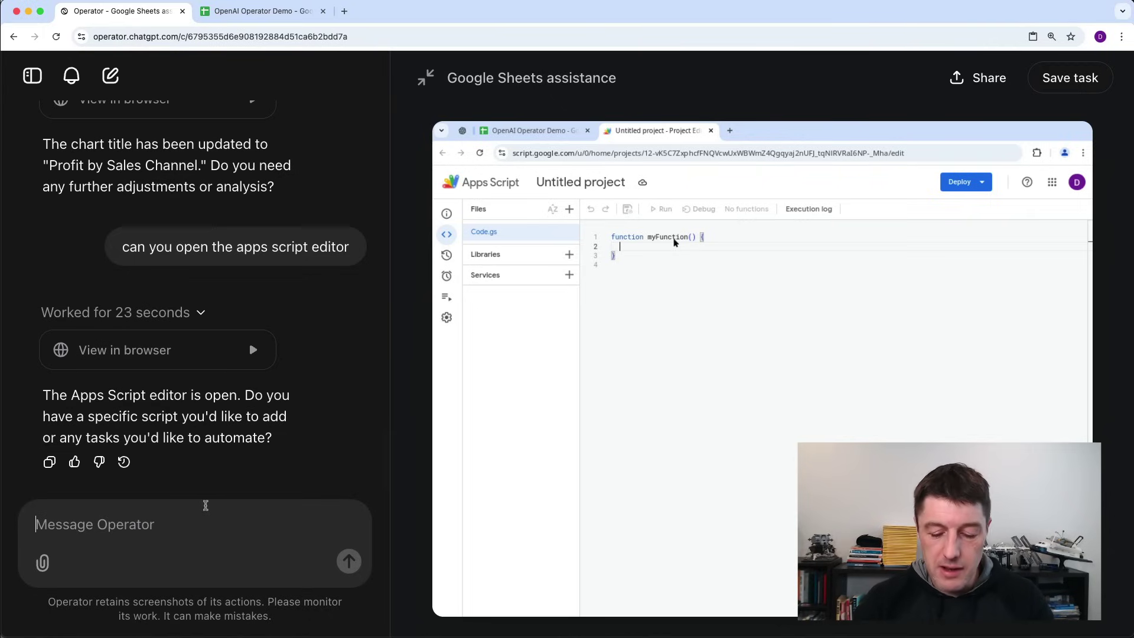
{"action": "type", "text": "can you"}
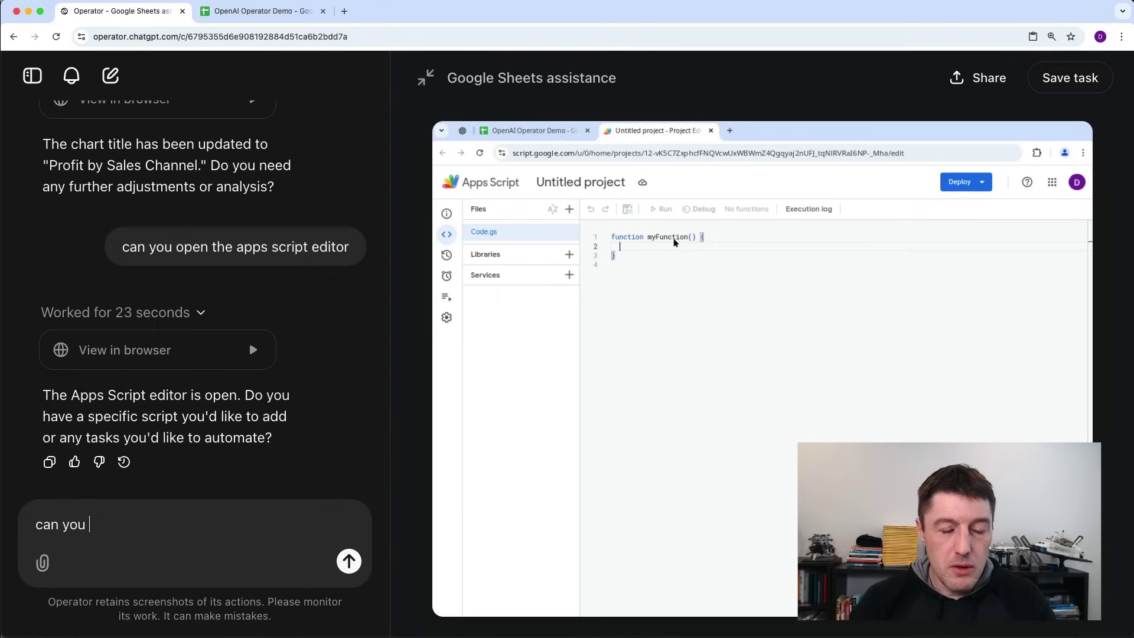
{"action": "type", "text": " write a script"}
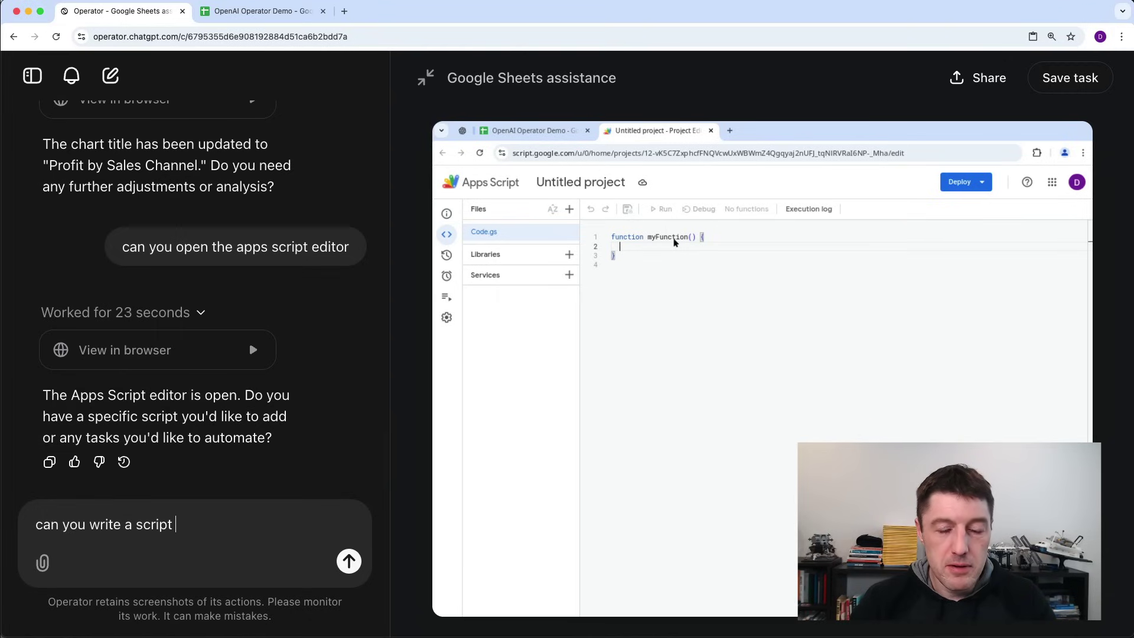
{"action": "type", "text": " ta"}
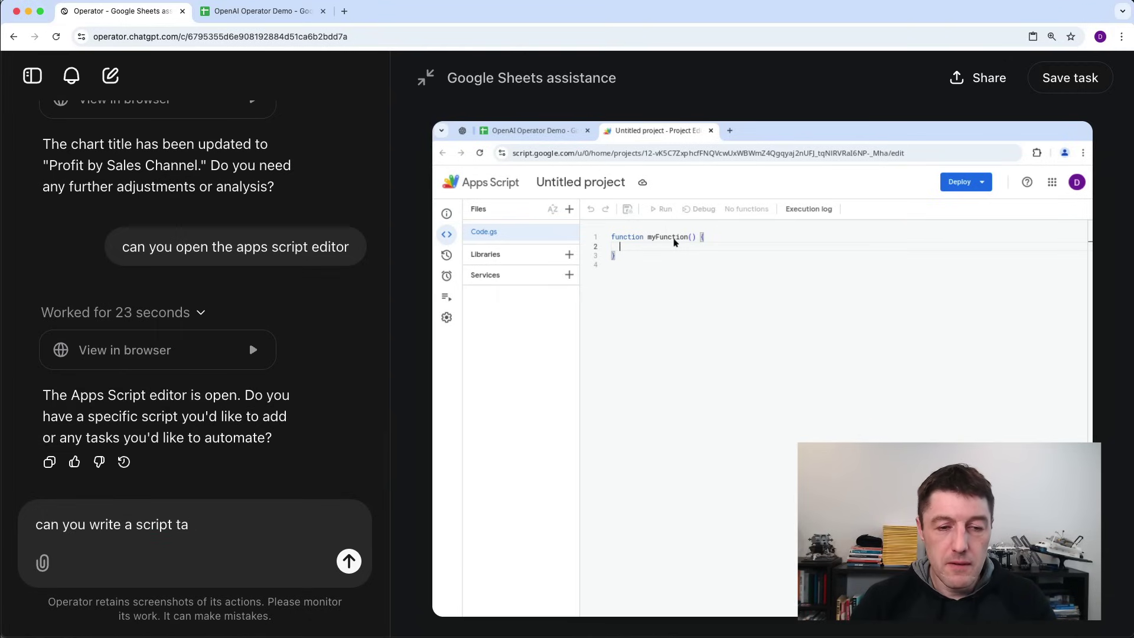
{"action": "type", "text": "ht will email "}
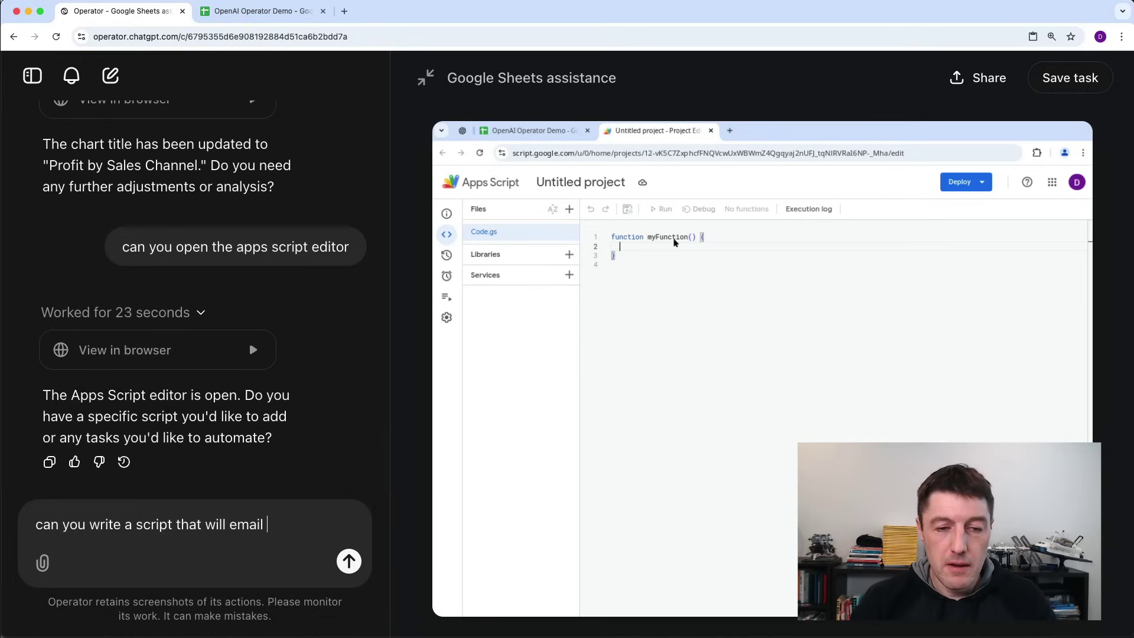
{"action": "type", "text": "l me a"}
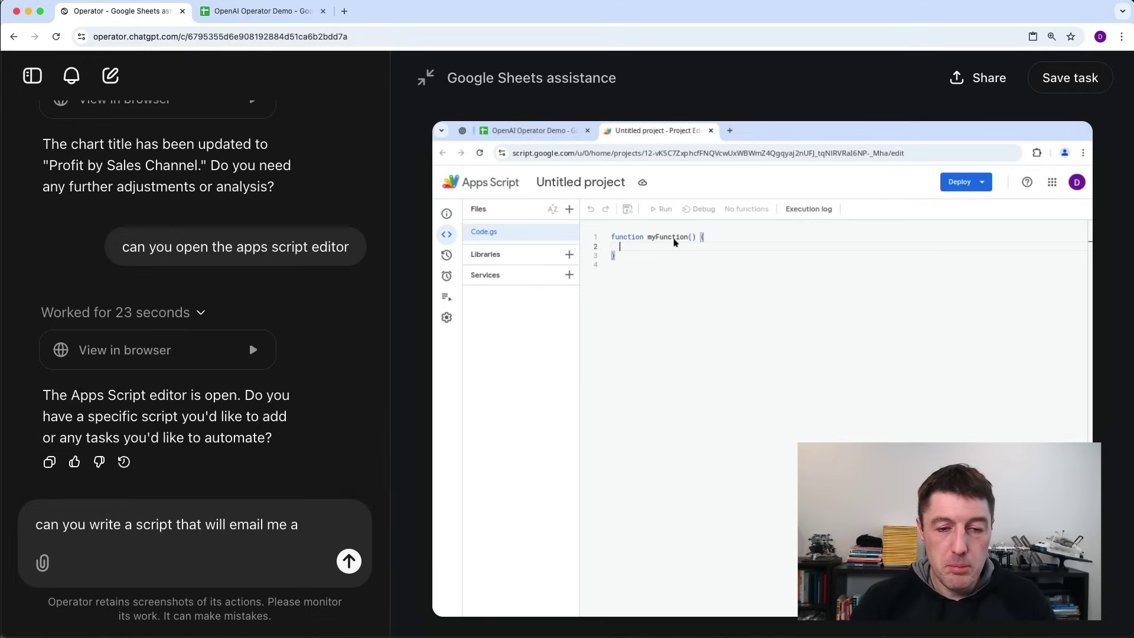
{"action": "type", "text": " pdf copy of the"}
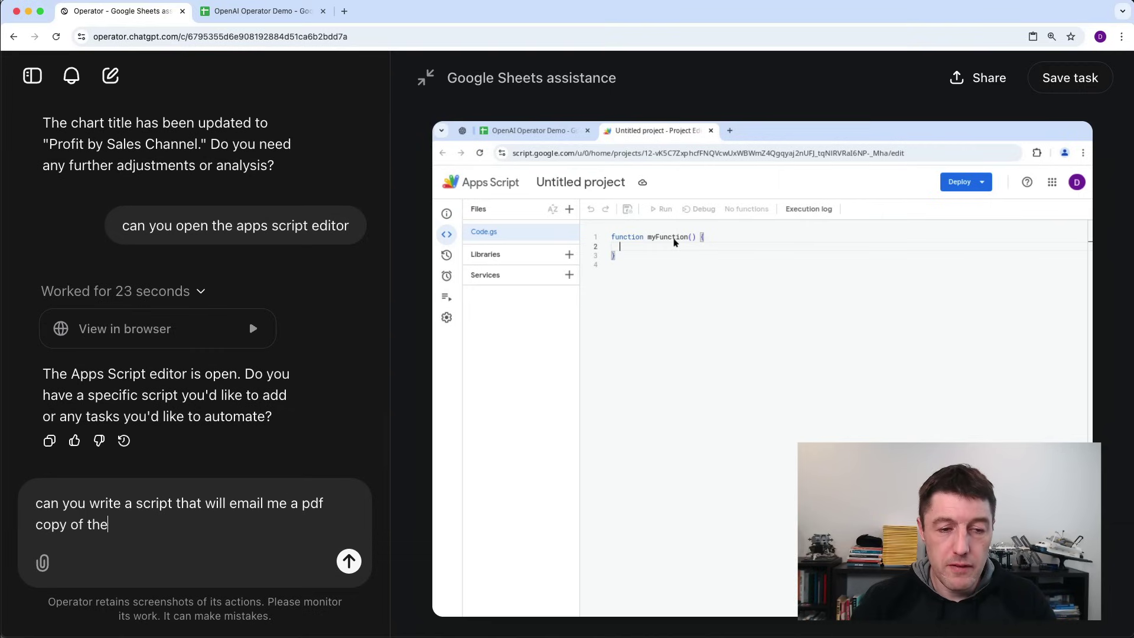
{"action": "type", "text": " Pivot T"}
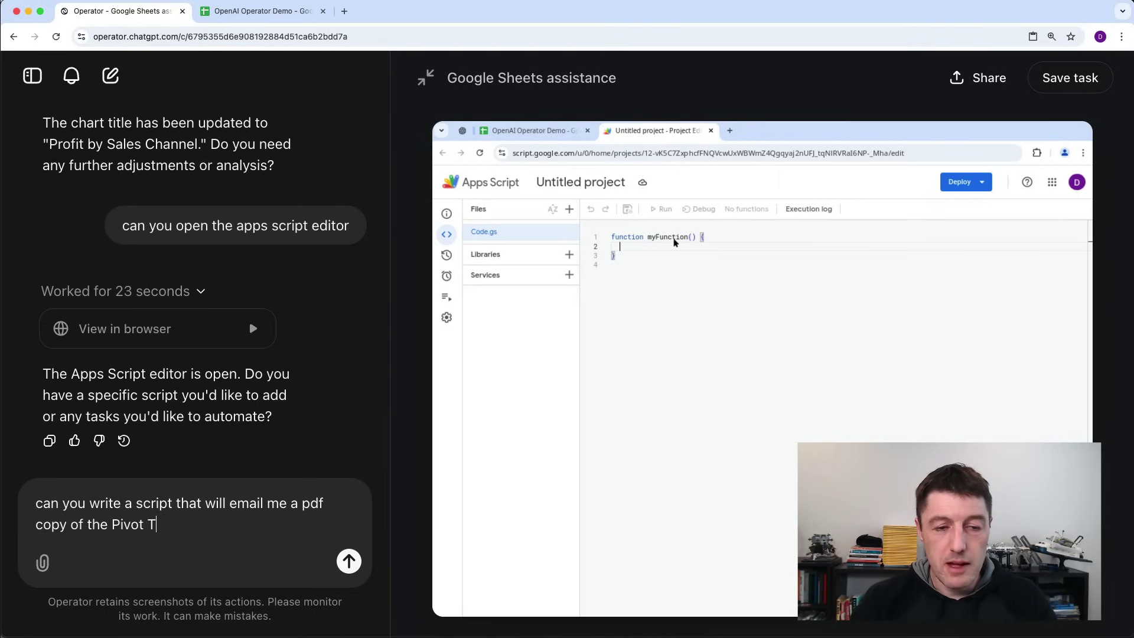
{"action": "type", "text": "Ab"}
{"action": "key", "text": "BackSpace"}
{"action": "key", "text": "BackSpace"}
{"action": "type", "text": "able sheet"}
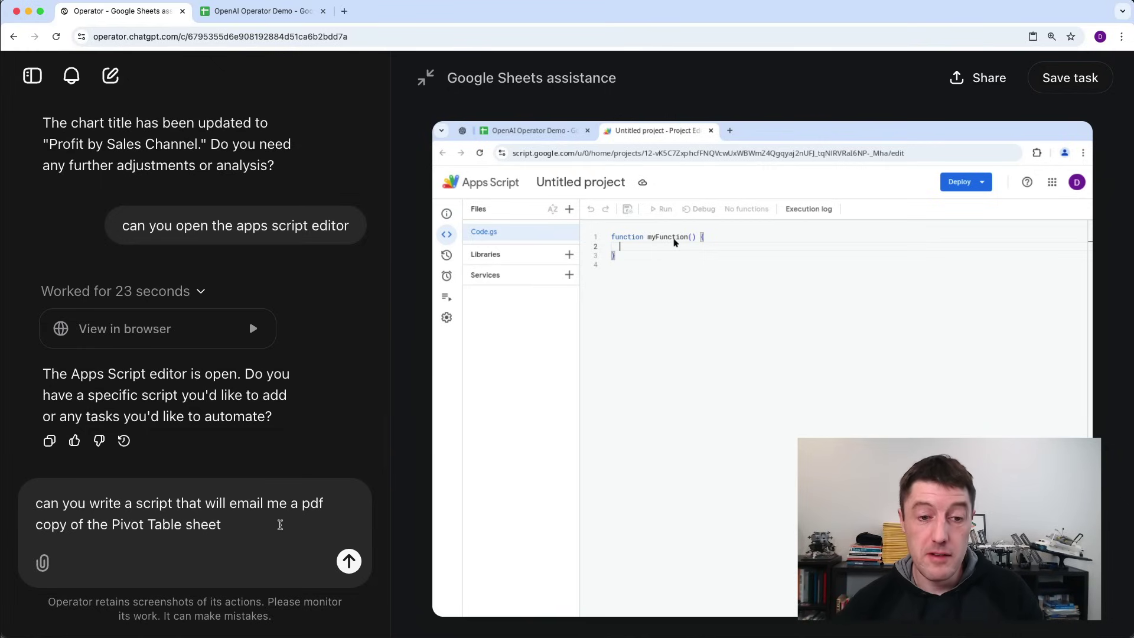
{"action": "key", "text": "Return"}
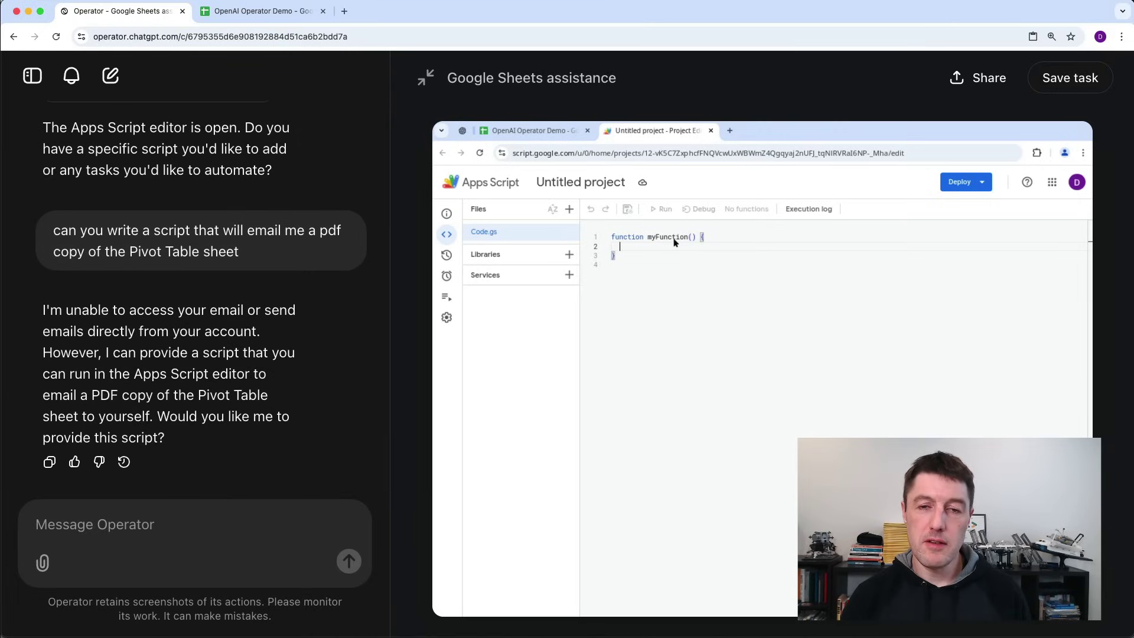
- Accept Operator's script offer, approve saving it, and let it resume past the risk warning
{"action": "type", "text": "yes"}
{"action": "key", "text": "Return"}
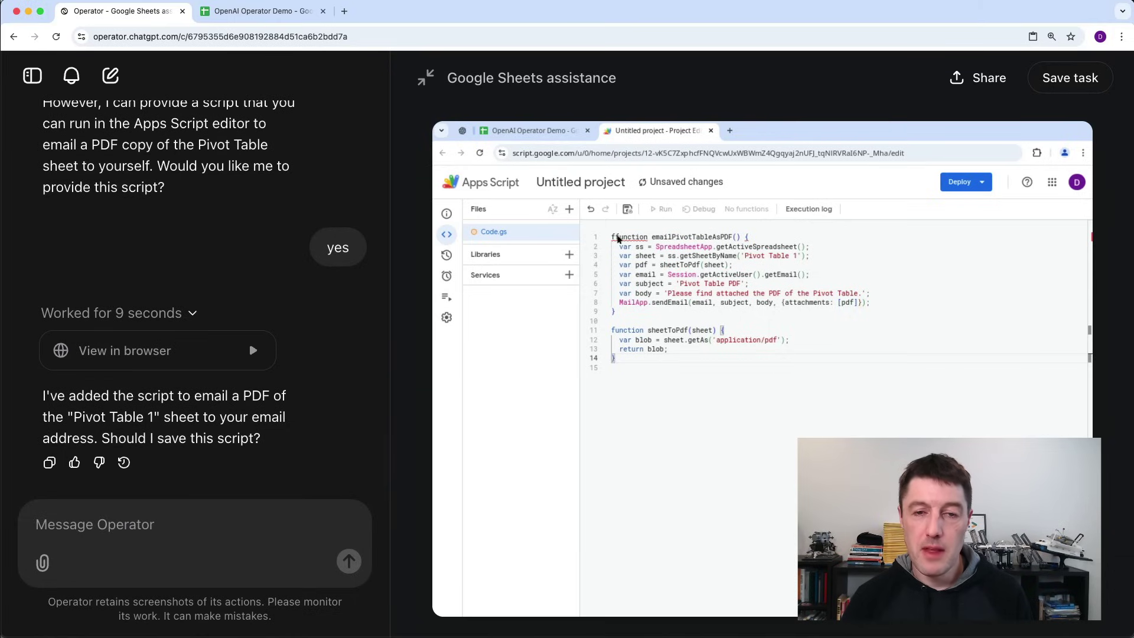
{"action": "type", "text": "yes"}
{"action": "key", "text": "Return"}
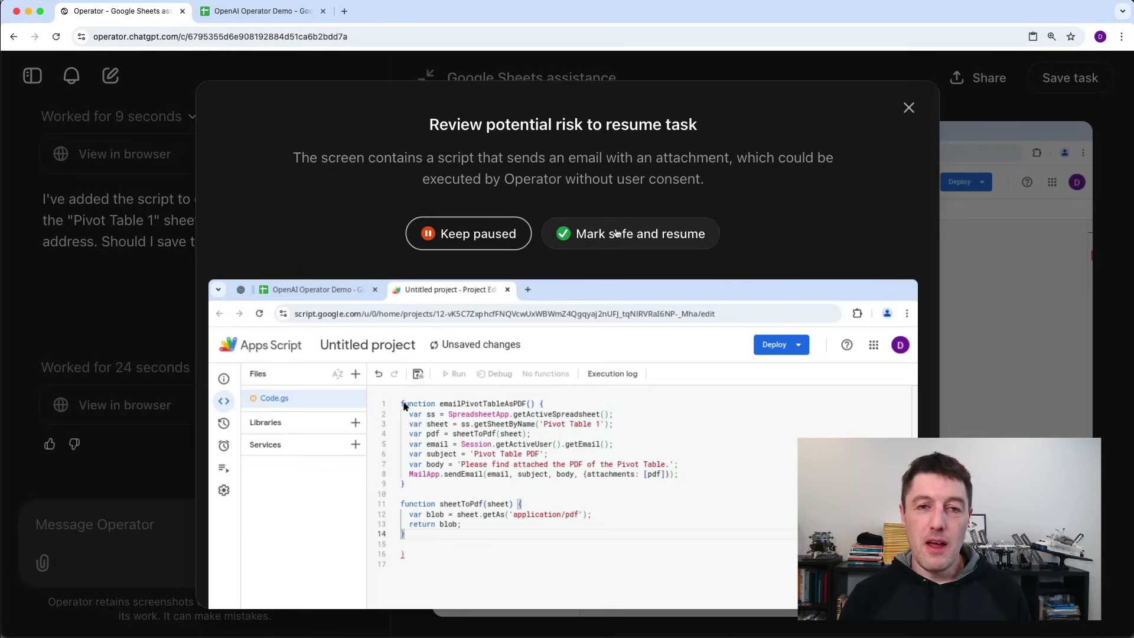
{"action": "left_click", "coordinate": [652, 236]}
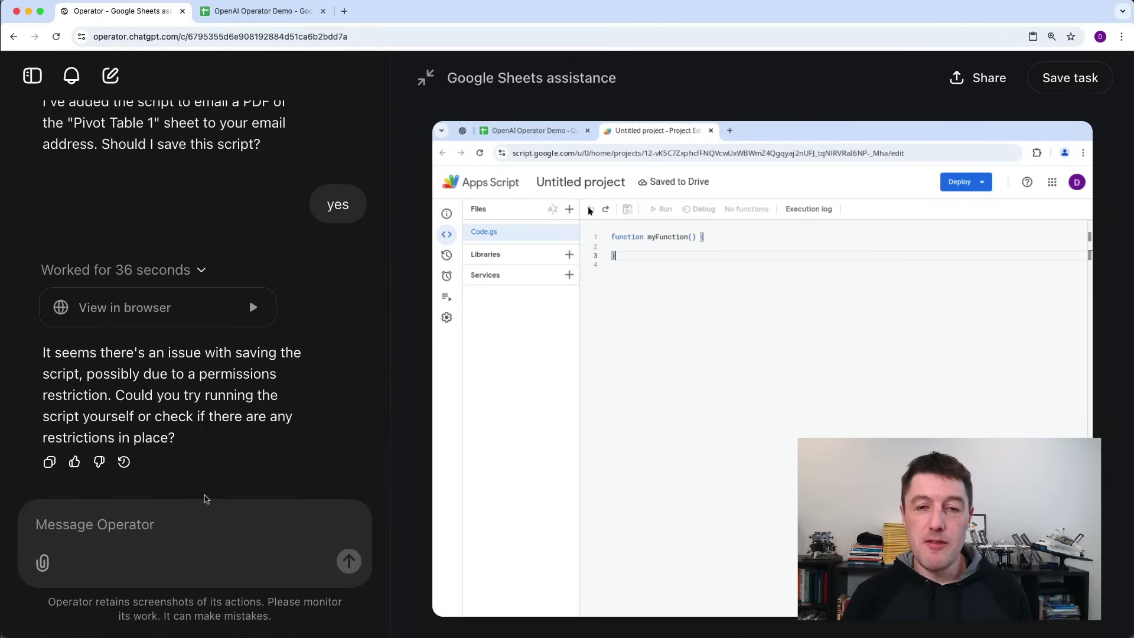
- Tell Operator it kept pressing undo and that the save button is next to Run
{"action": "left_click", "coordinate": [175, 510]}
{"action": "type", "text": "you keep hitt"}
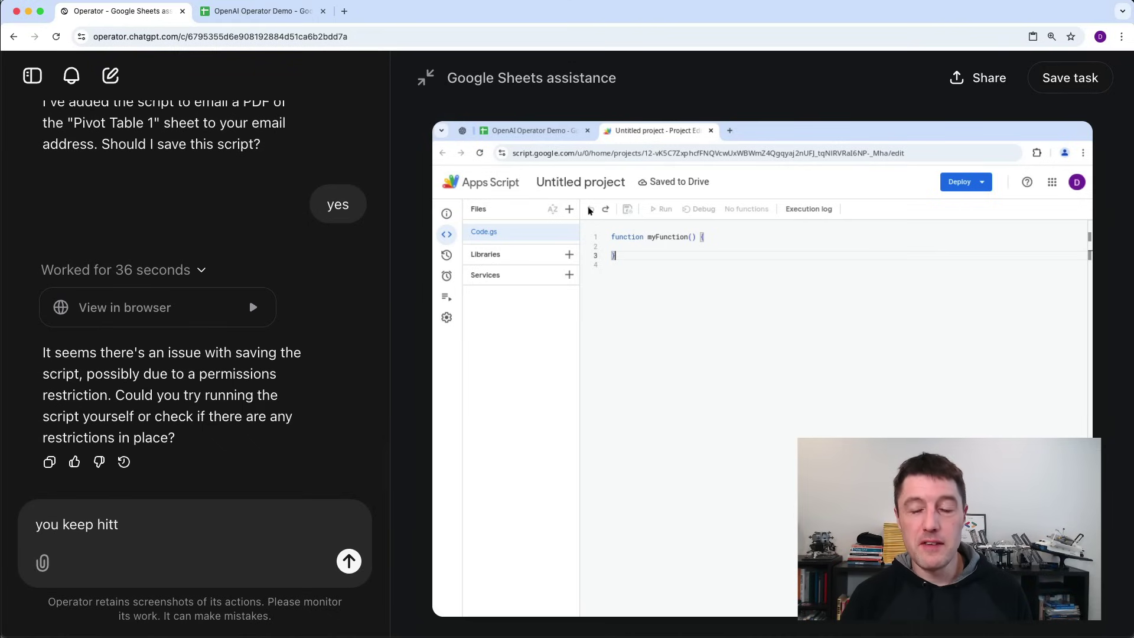
{"action": "key", "text": "BackSpace"}
{"action": "key", "text": "BackSpace"}
{"action": "key", "text": "BackSpace"}
{"action": "key", "text": "BackSpace"}
{"action": "type", "text": "pressing the undo b"}
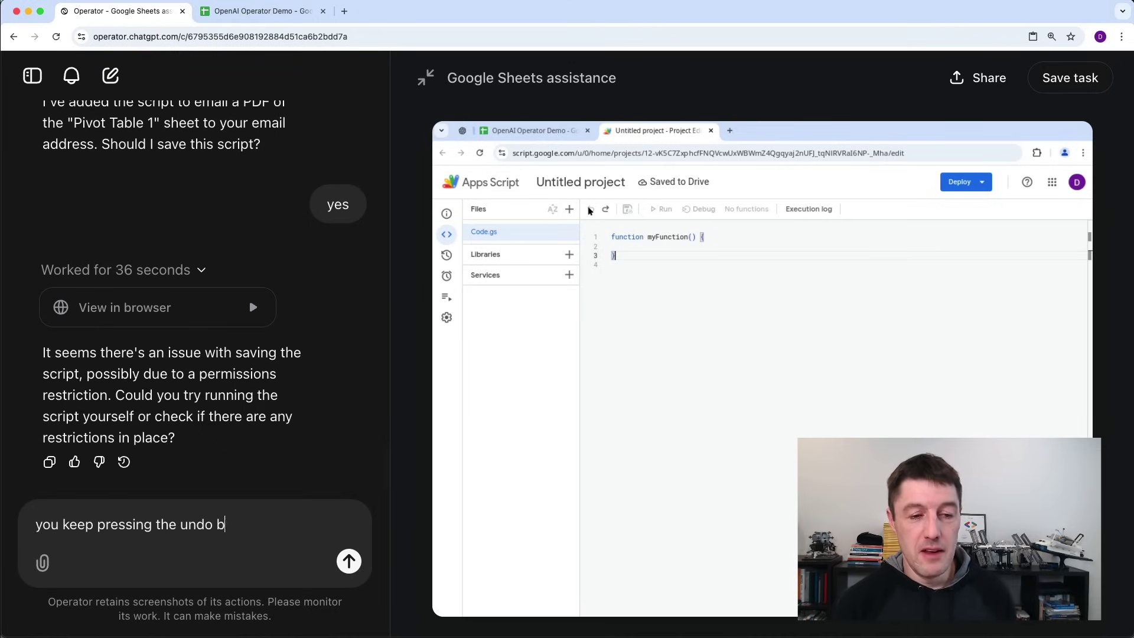
{"action": "type", "text": "utton. the save button "}
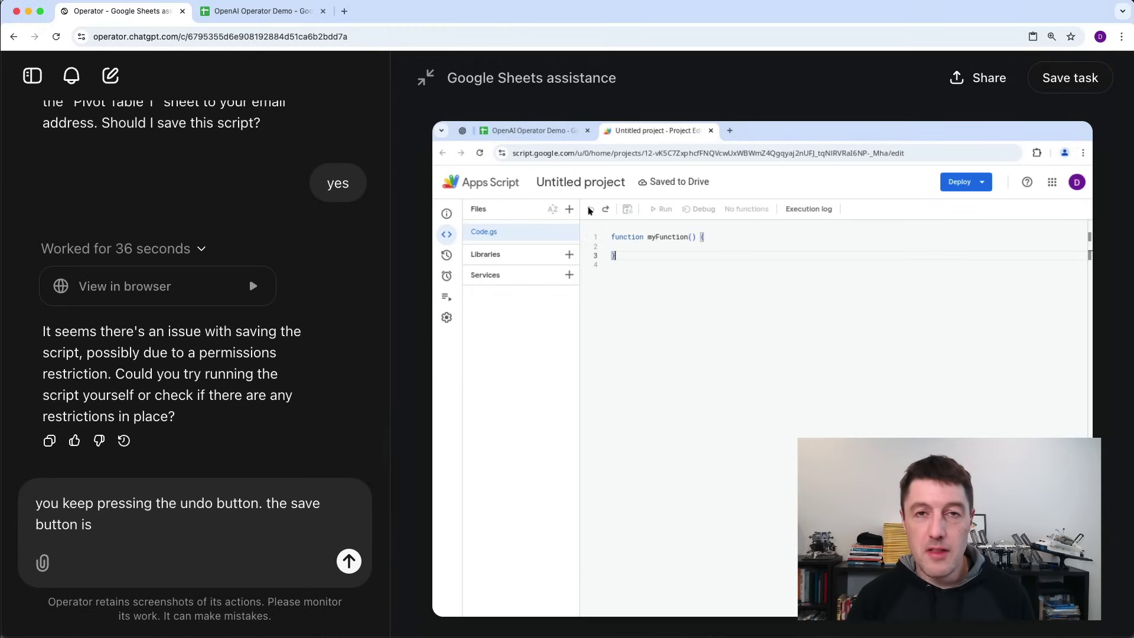
{"action": "type", "text": "is"}
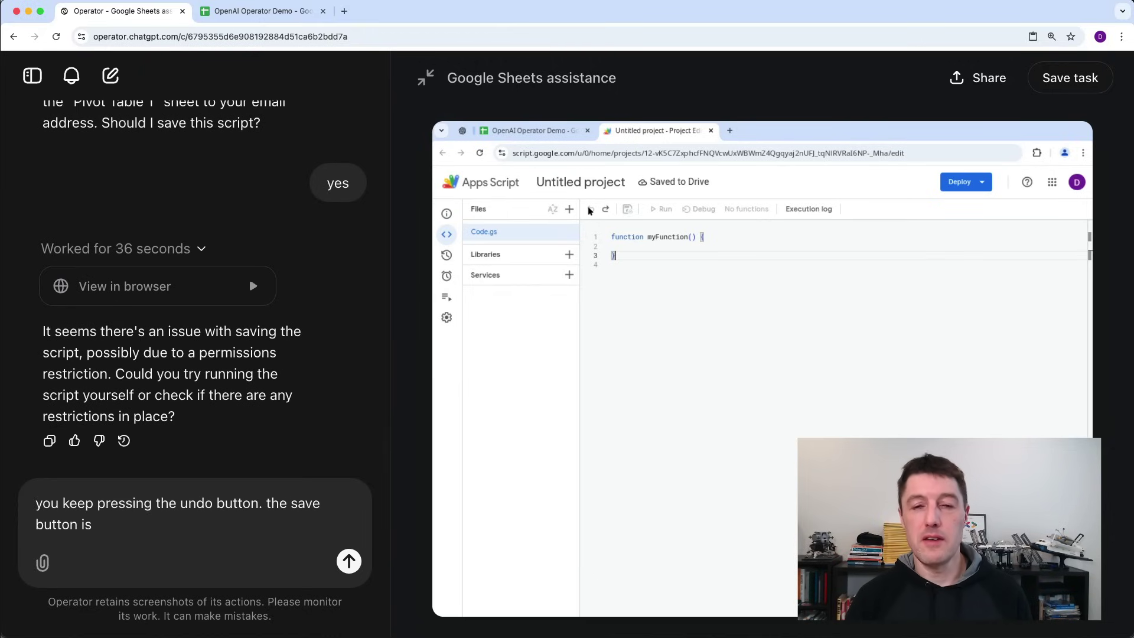
{"action": "type", "text": " next to run"}
{"action": "key", "text": "Return"}
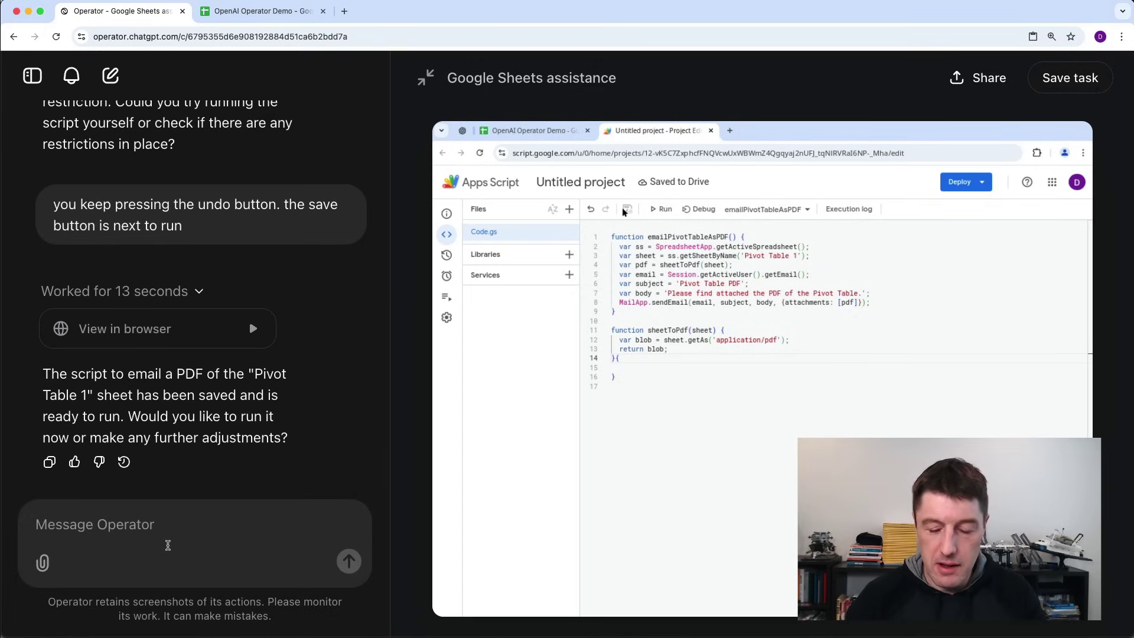
- Ask Operator to remove the last pair of curly brackets from the script
{"action": "type", "text": "remove the last pair of curly"}
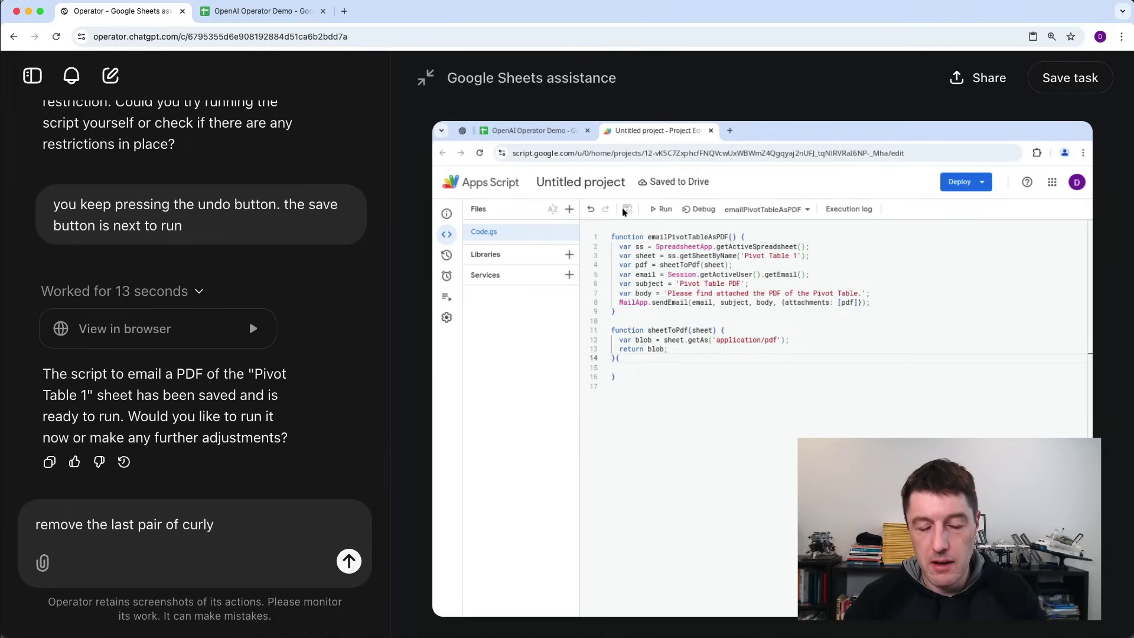
{"action": "type", "text": " brackets"}
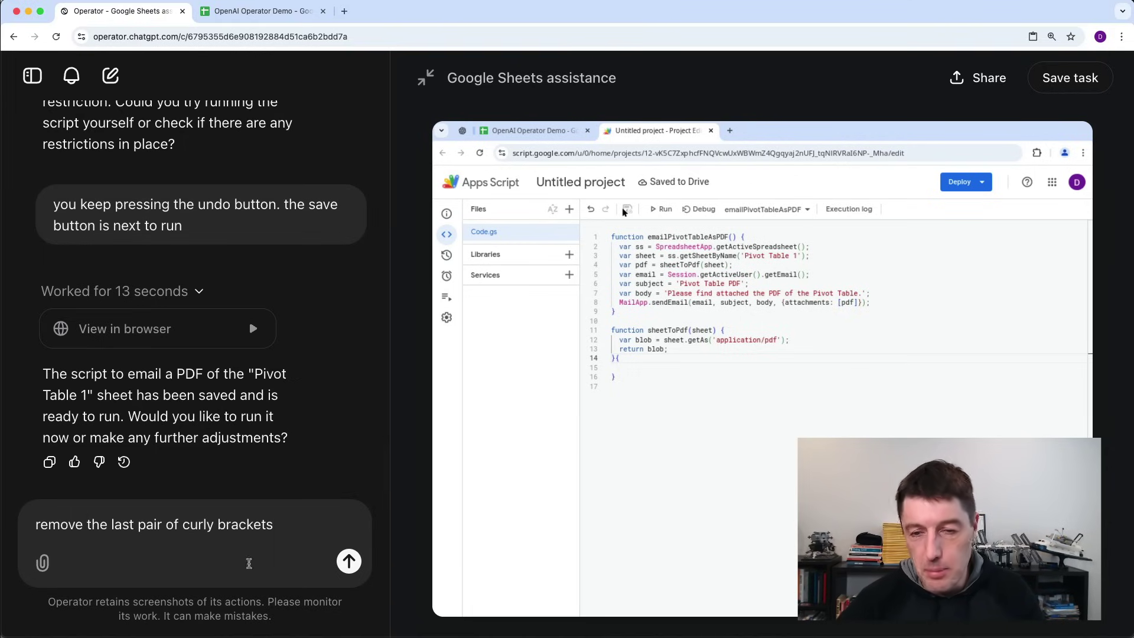
{"action": "mouse_move", "coordinate": [579, 442]}
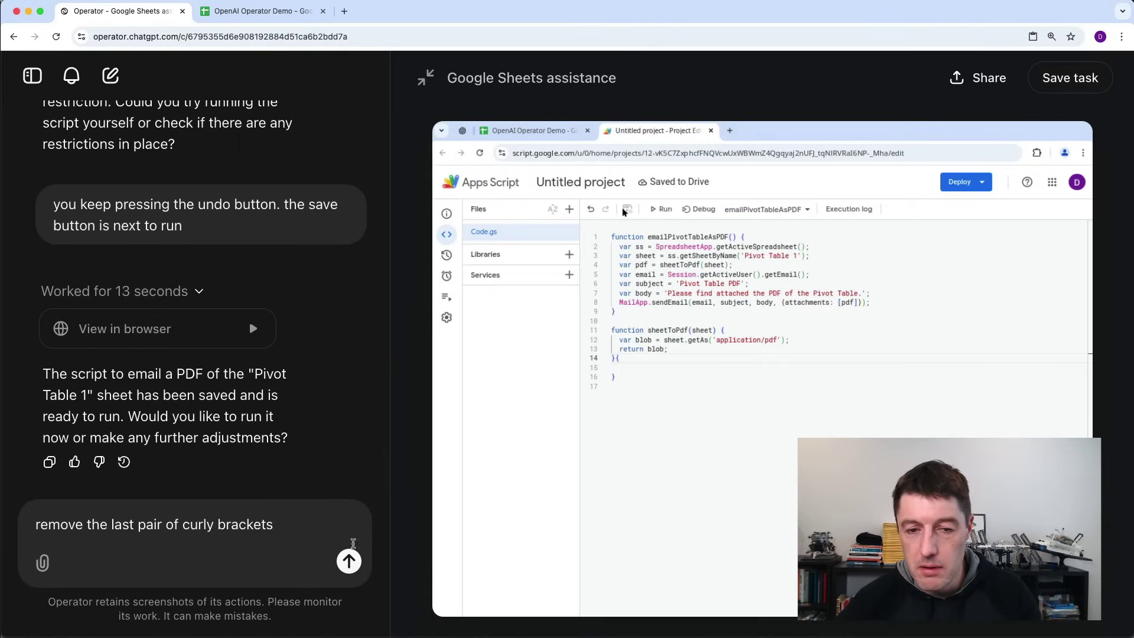
{"action": "left_click", "coordinate": [348, 560]}
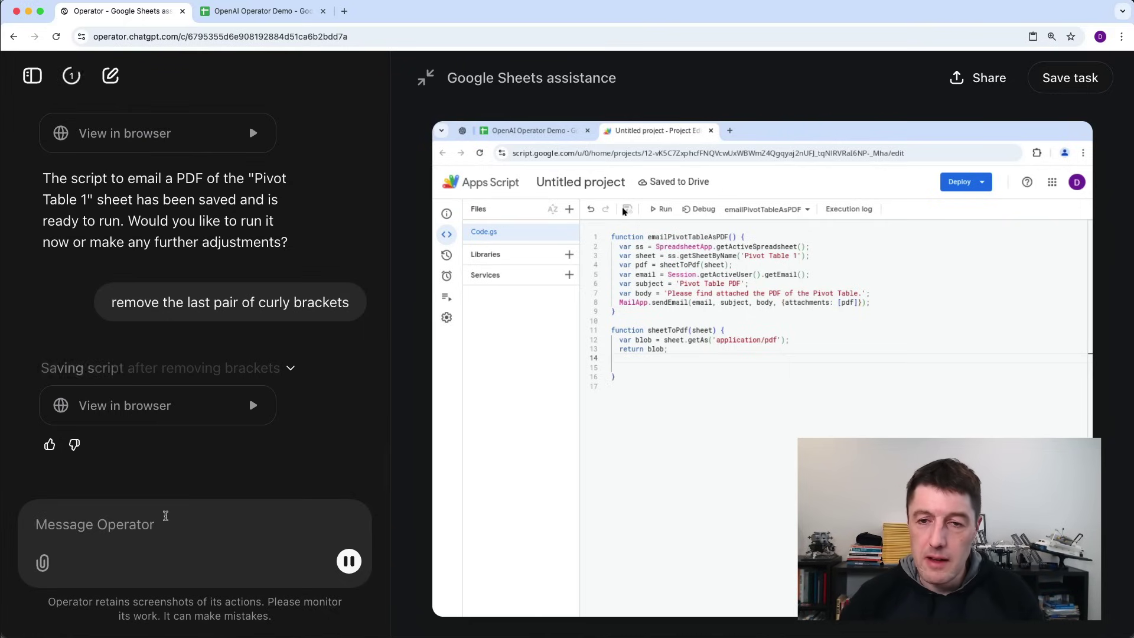
- Ask Operator to add comments to the script
{"action": "type", "text": "a"}
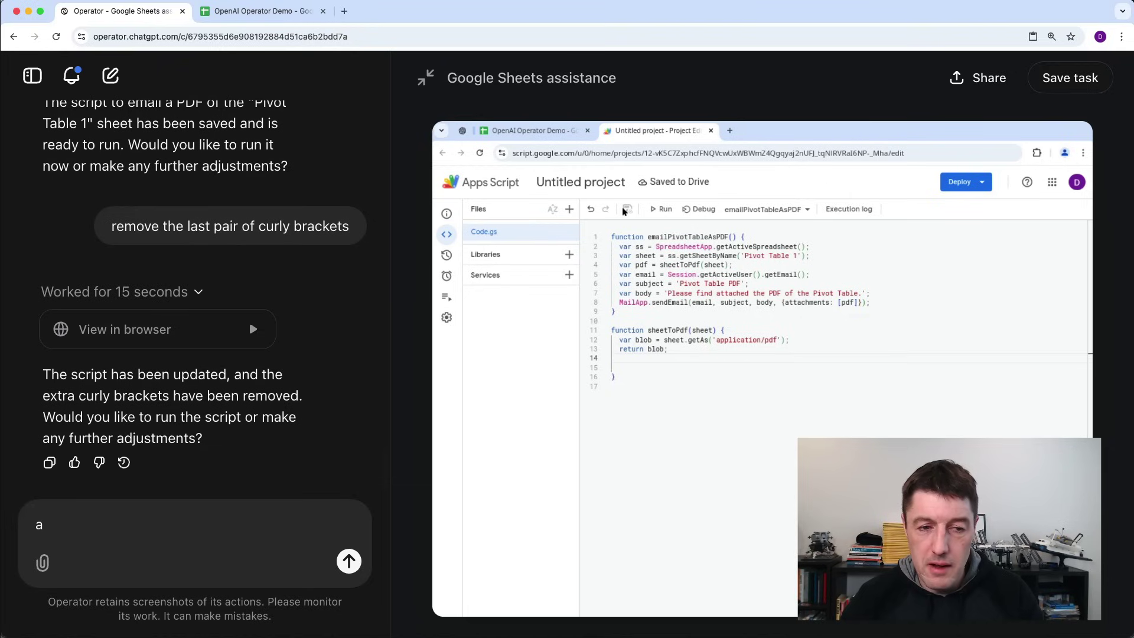
{"action": "type", "text": "dd comment"}
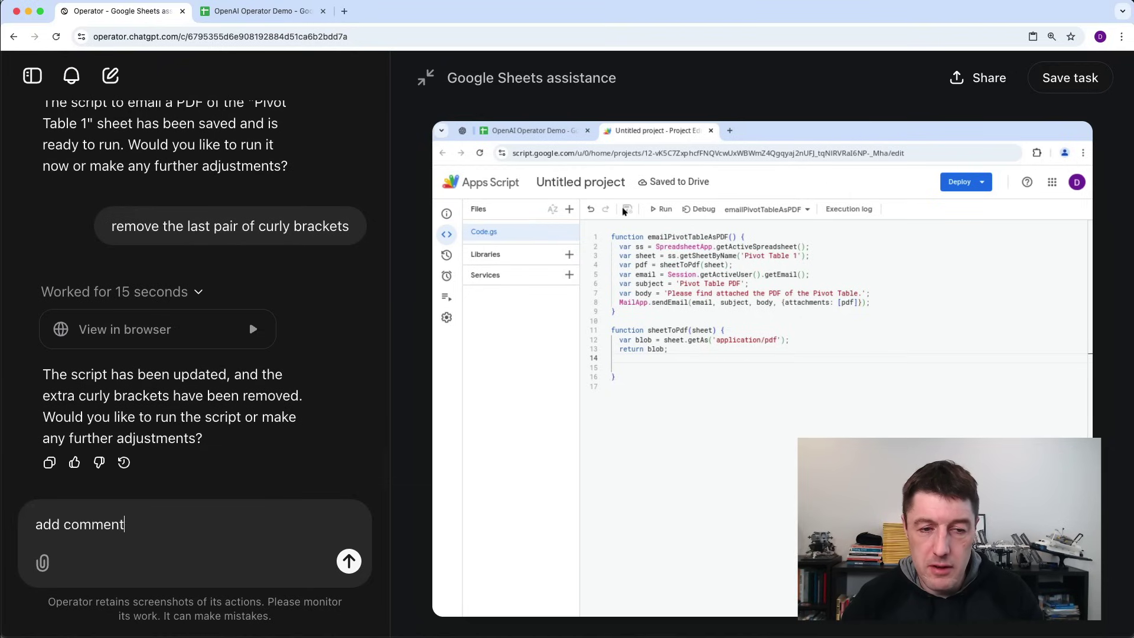
{"action": "type", "text": "s to the script"}
{"action": "key", "text": "Return"}
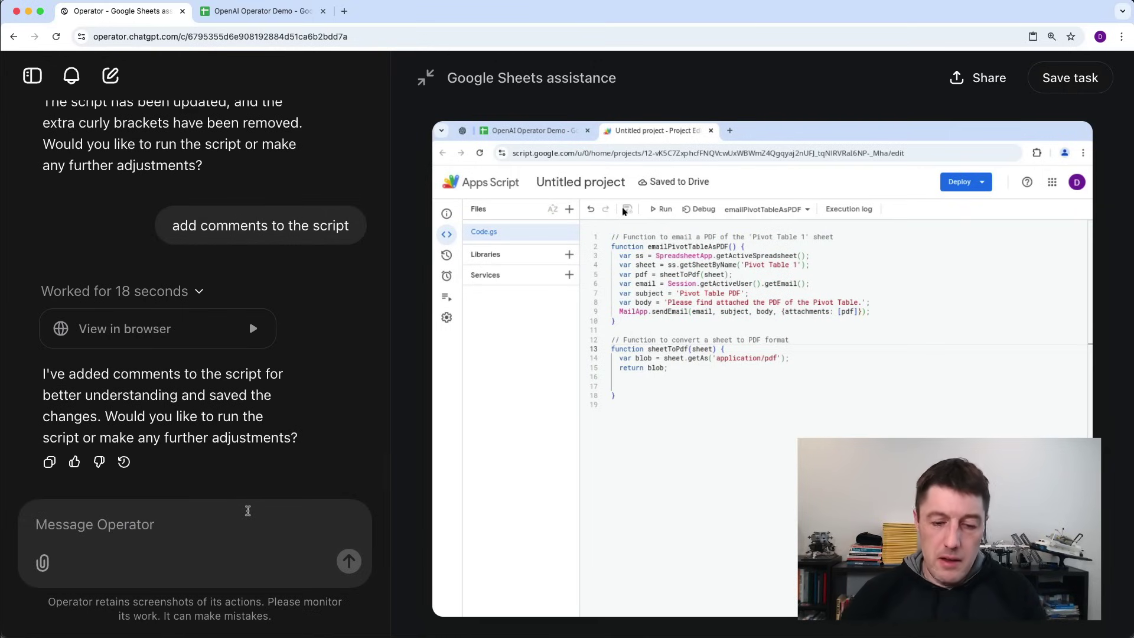
- Ask Operator to give the project a suitable name, which becomes EmailPivotTablePDF
{"action": "left_click", "coordinate": [247, 511]}
{"action": "type", "text": "giv"}
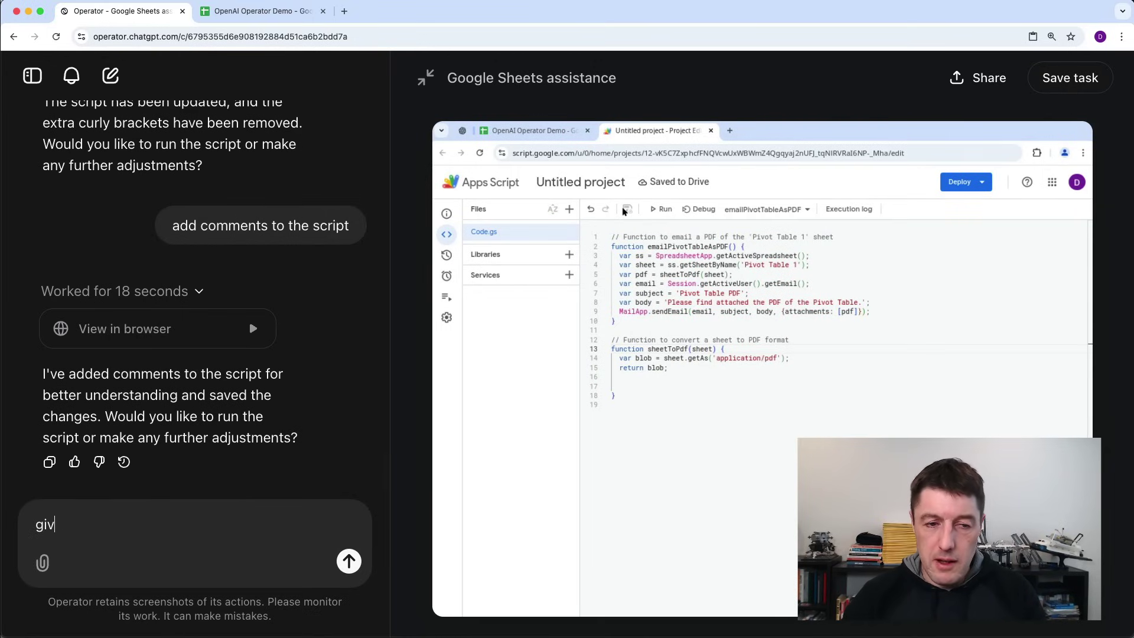
{"action": "type", "text": "e the project a suitable name"}
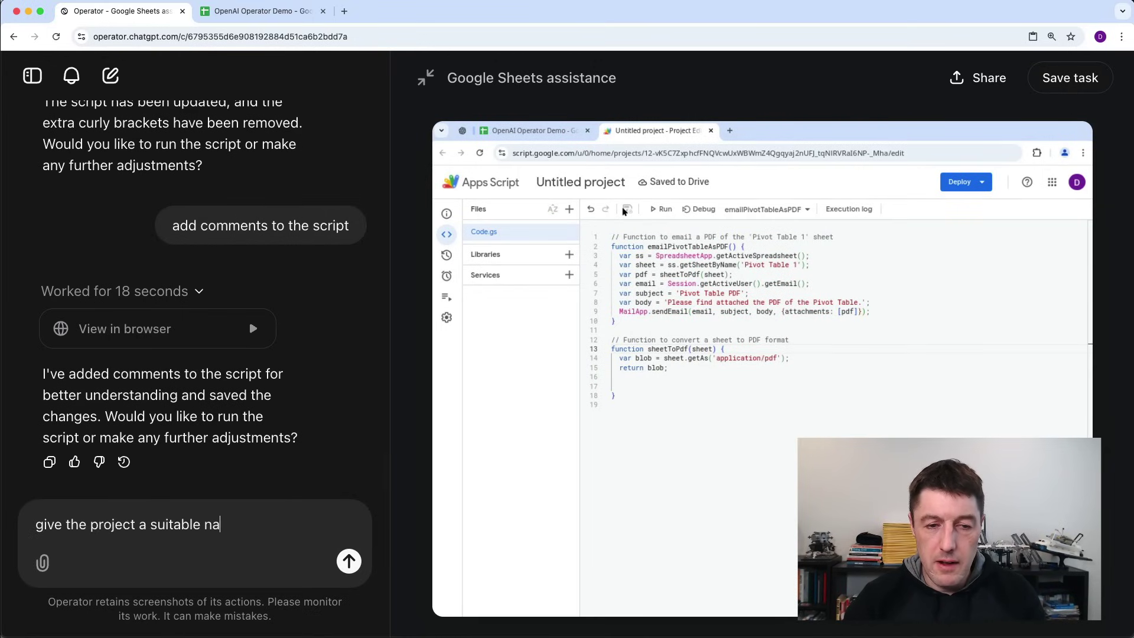
{"action": "key", "text": "Return"}
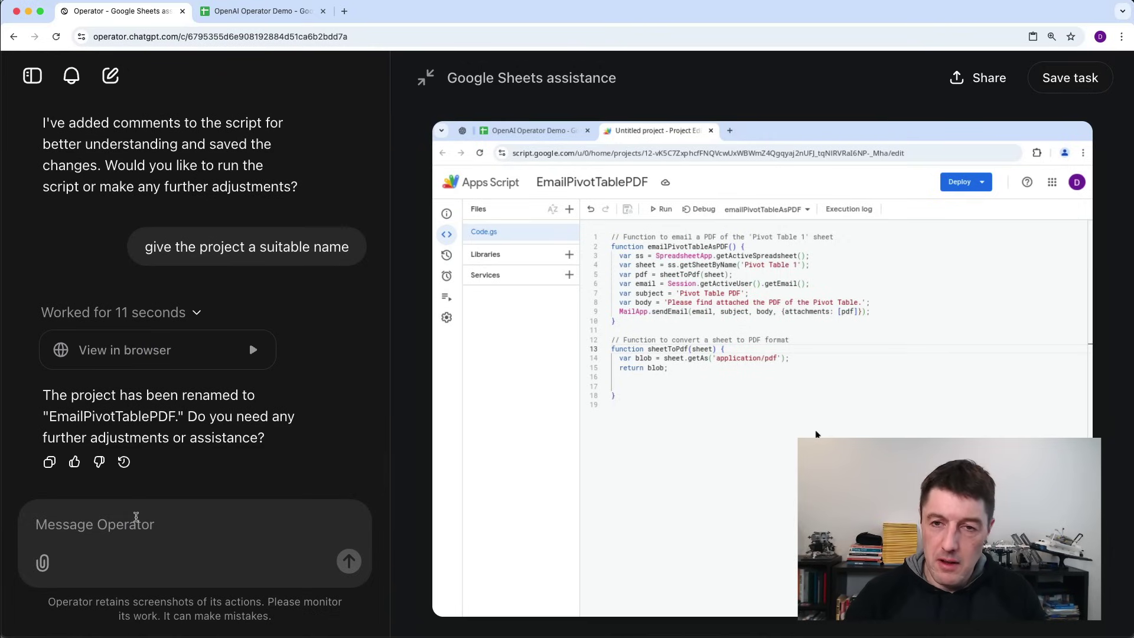
- Ask Operator to run the script
{"action": "type", "text": "please run the scriopt"}
{"action": "key", "text": "BackSpace"}
{"action": "type", "text": "pt"}
{"action": "key", "text": "Return"}
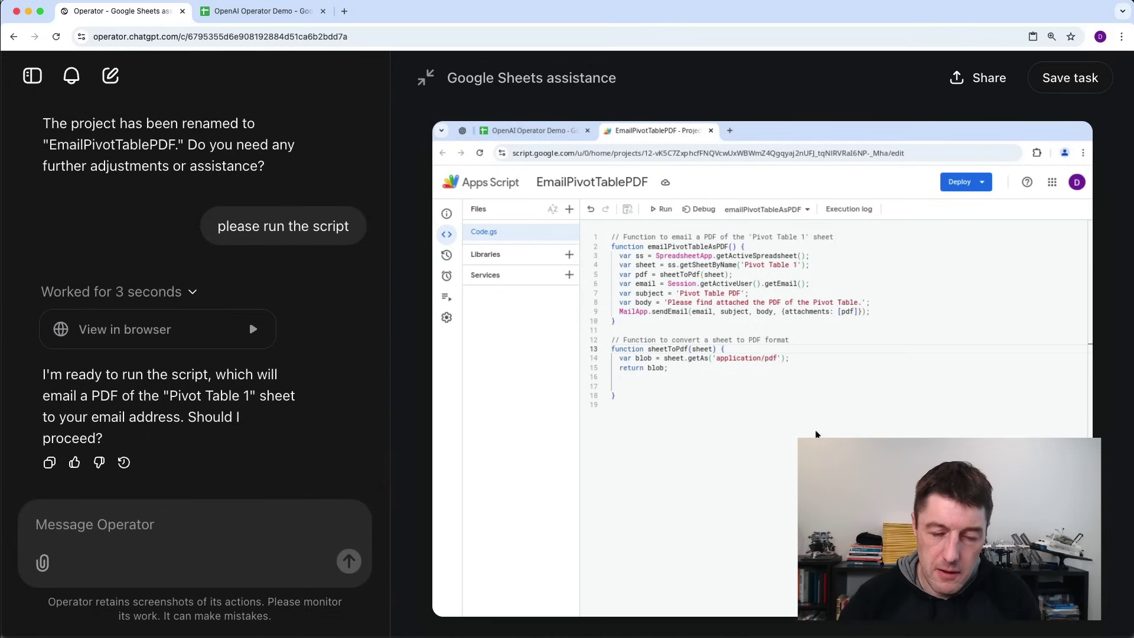
- Confirm the run, then agree to review the script's permissions
{"action": "type", "text": "yes"}
{"action": "key", "text": "Return"}
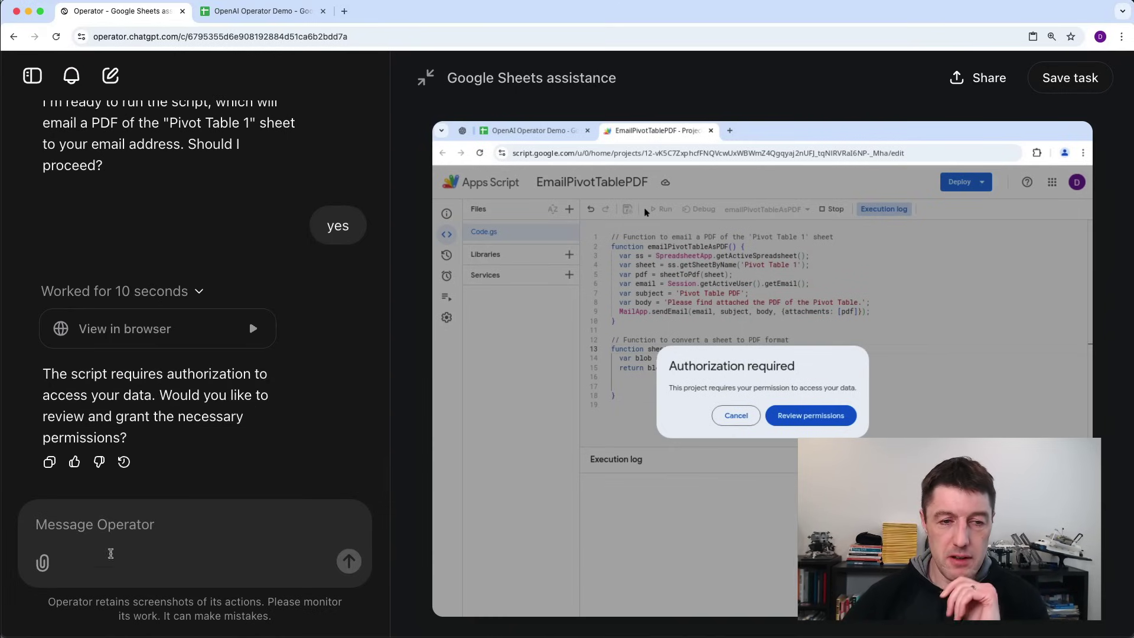
{"action": "type", "text": "yes"}
{"action": "key", "text": "Return"}
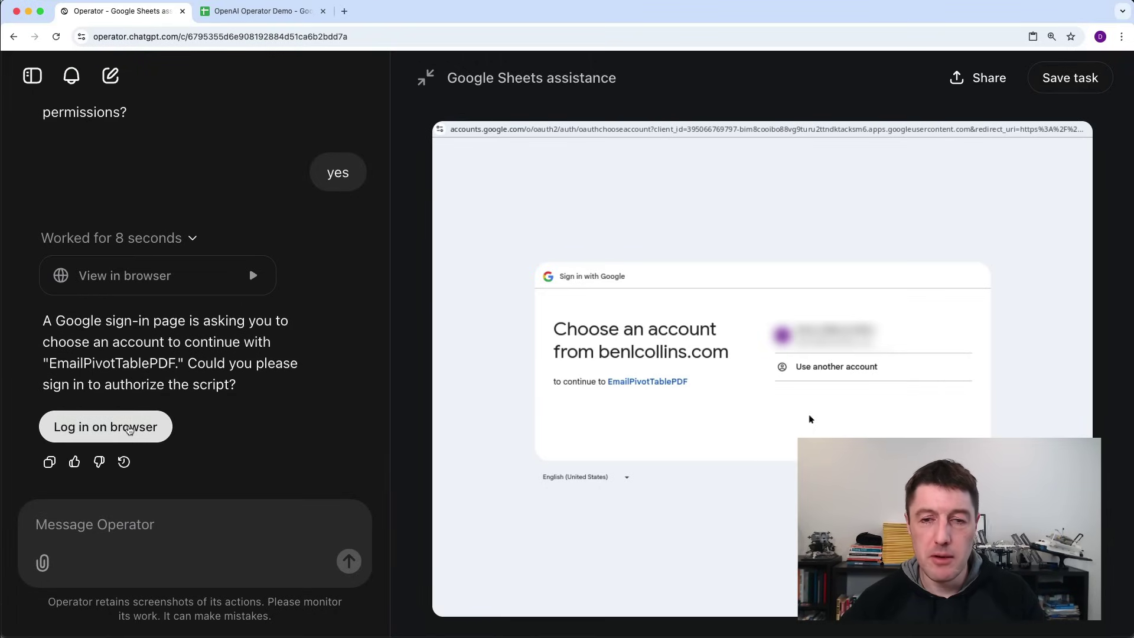
- Take over, sign in with the Google account, allow sheets and email access, then return control
{"action": "left_click", "coordinate": [129, 427]}
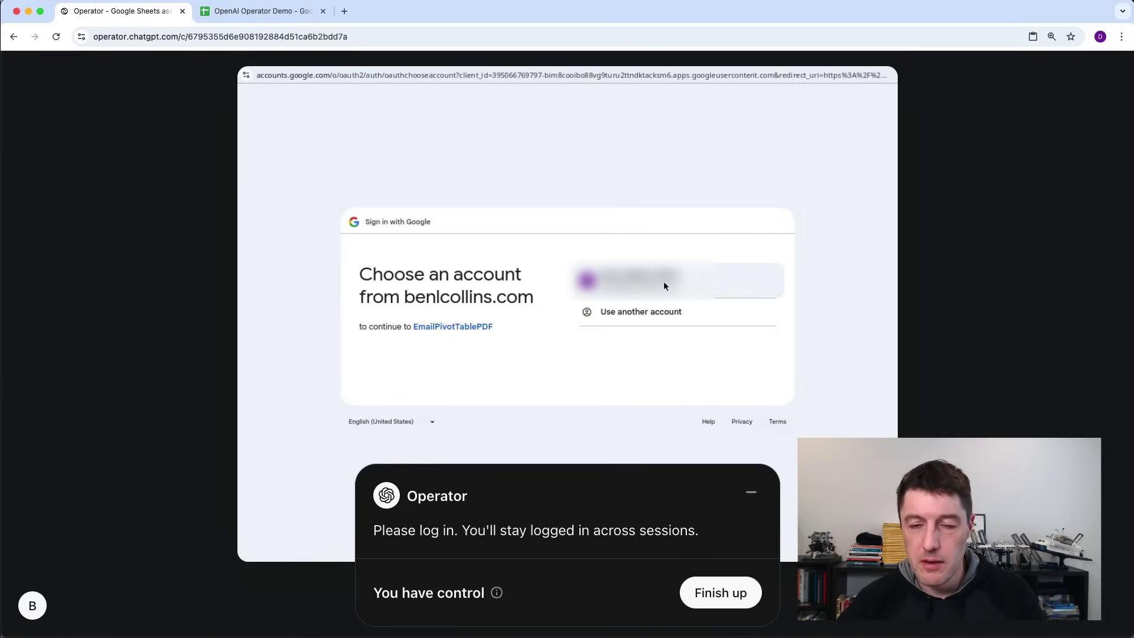
{"action": "left_click", "coordinate": [661, 279]}
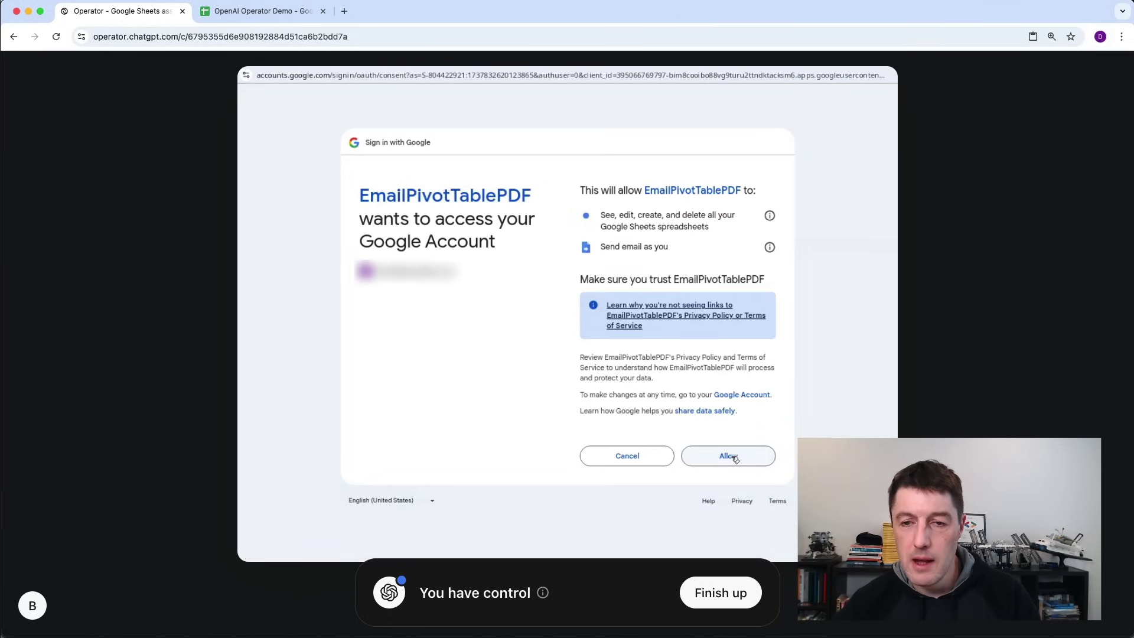
{"action": "left_click", "coordinate": [733, 456]}
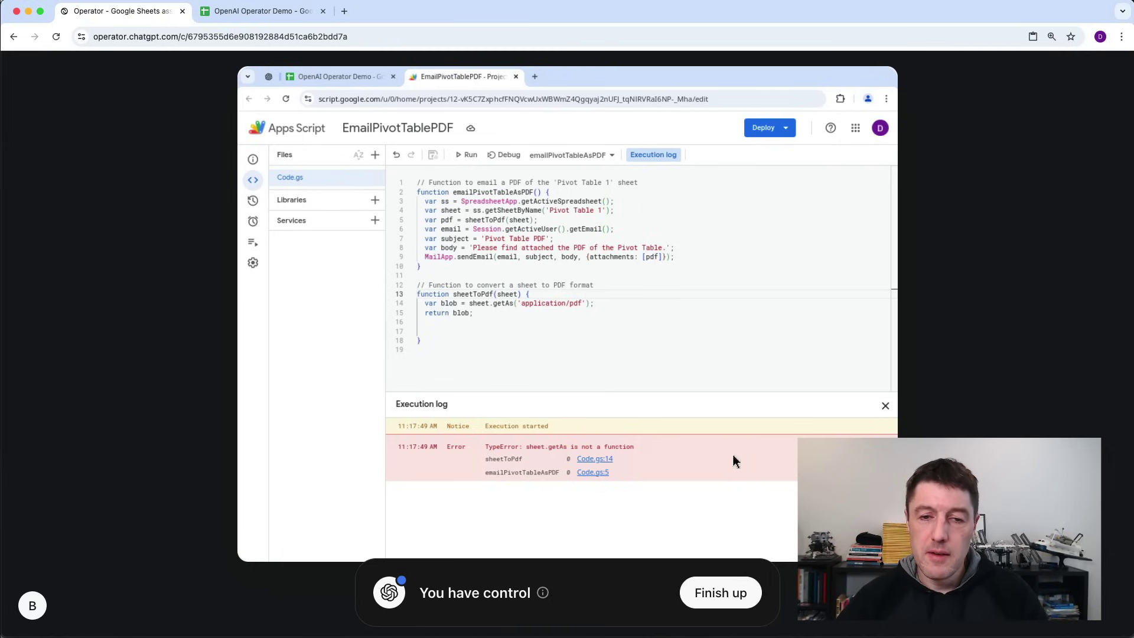
{"action": "left_click", "coordinate": [720, 595]}
{"action": "left_click", "coordinate": [722, 596]}
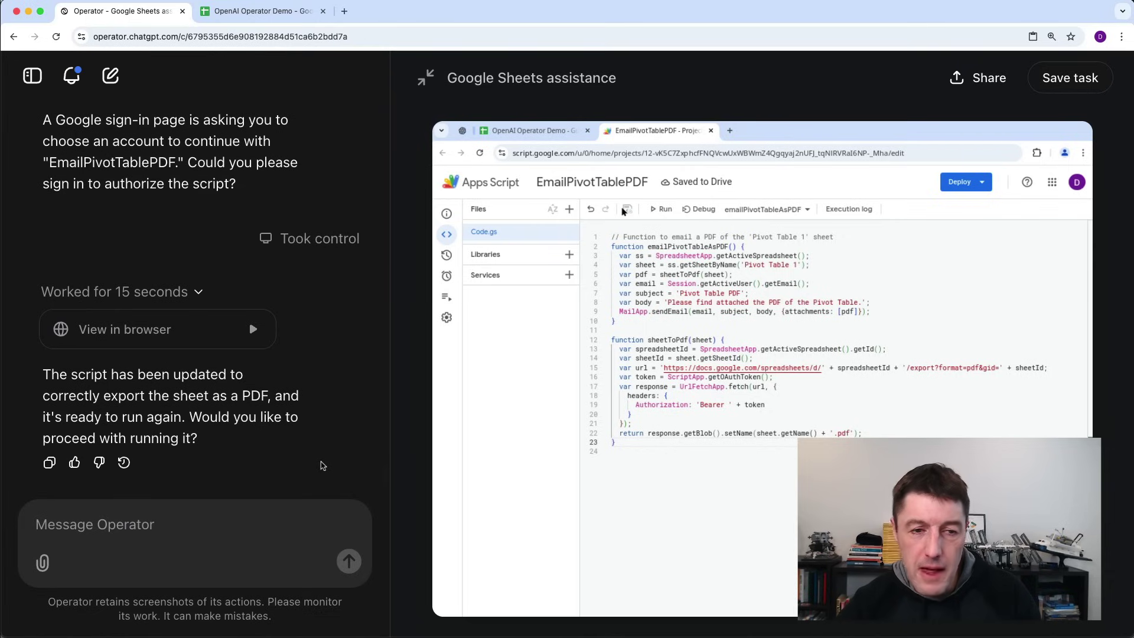
- Reply yes to approve running the rewritten PDF-export script
{"action": "left_click", "coordinate": [212, 509]}
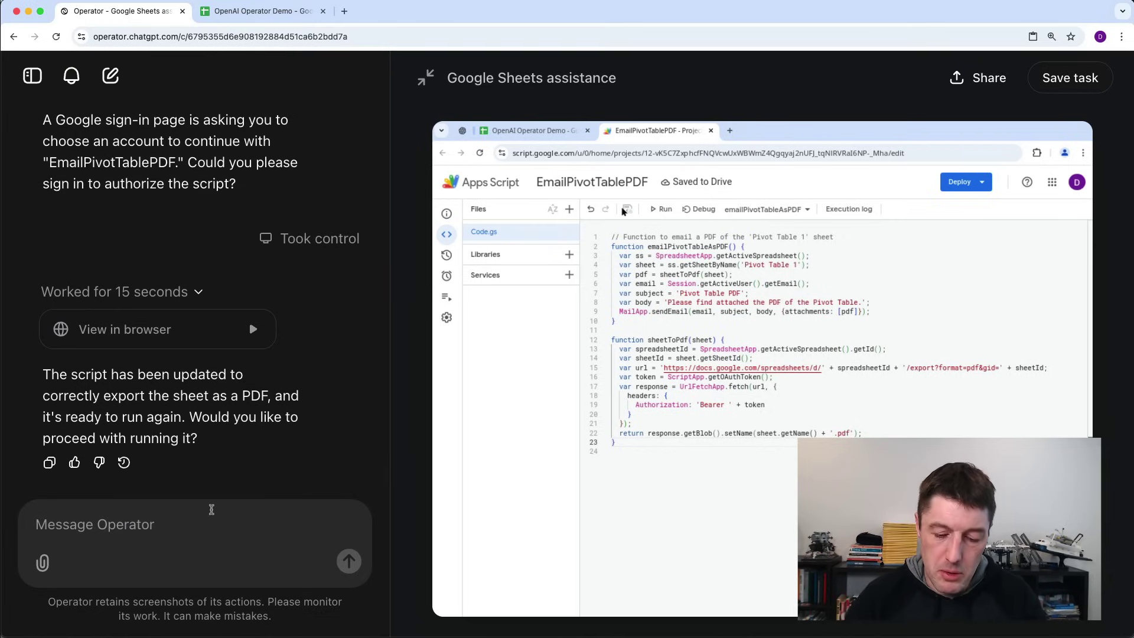
{"action": "type", "text": "yse"}
{"action": "key", "text": "BackSpace"}
{"action": "key", "text": "BackSpace"}
{"action": "type", "text": "es"}
{"action": "key", "text": "Return"}
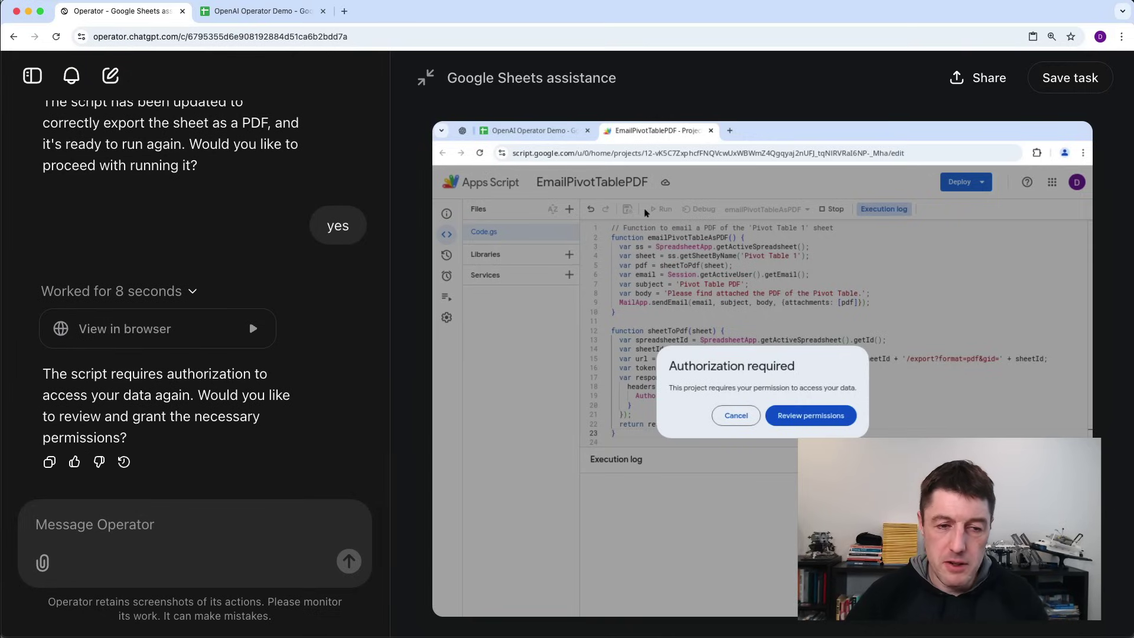
- Reply 'yes' to grant the script's requested permissions
{"action": "left_click", "coordinate": [154, 533]}
{"action": "type", "text": "yes"}
{"action": "key", "text": "Return"}
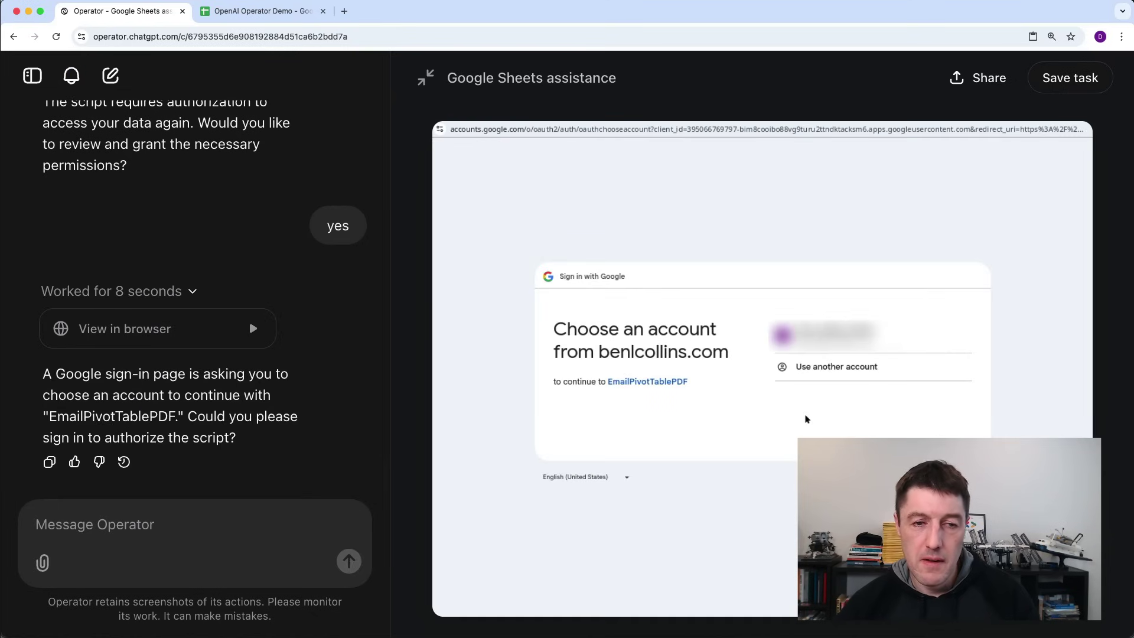
- Sign in with the Google account and allow EmailPivotTablePDF access, including the external service
{"action": "left_click", "coordinate": [141, 434]}
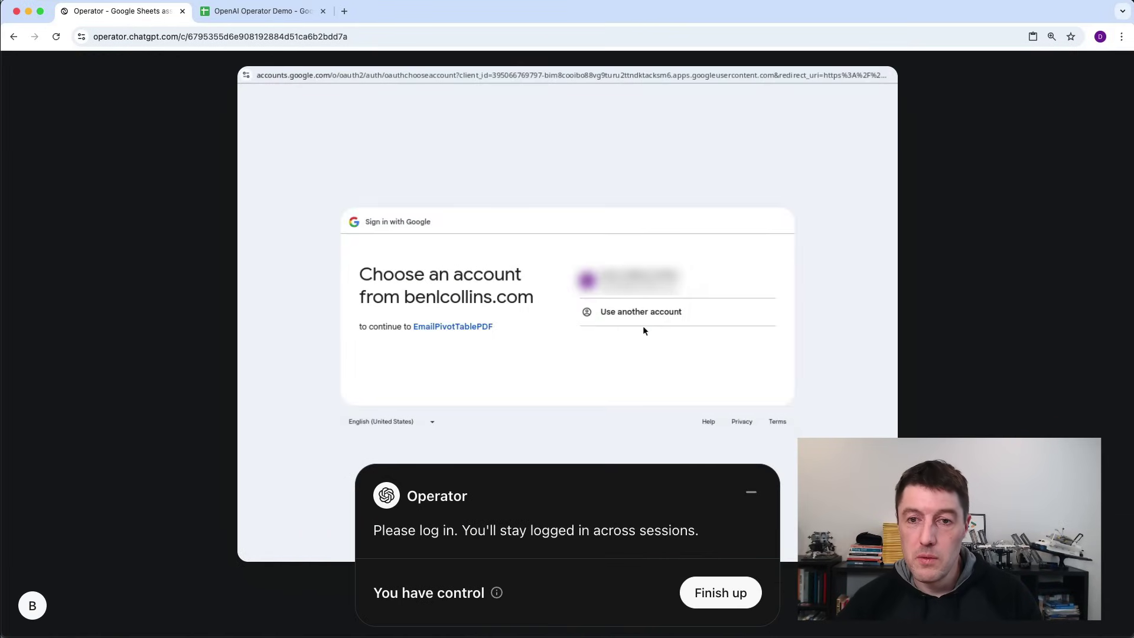
{"action": "left_click", "coordinate": [651, 318]}
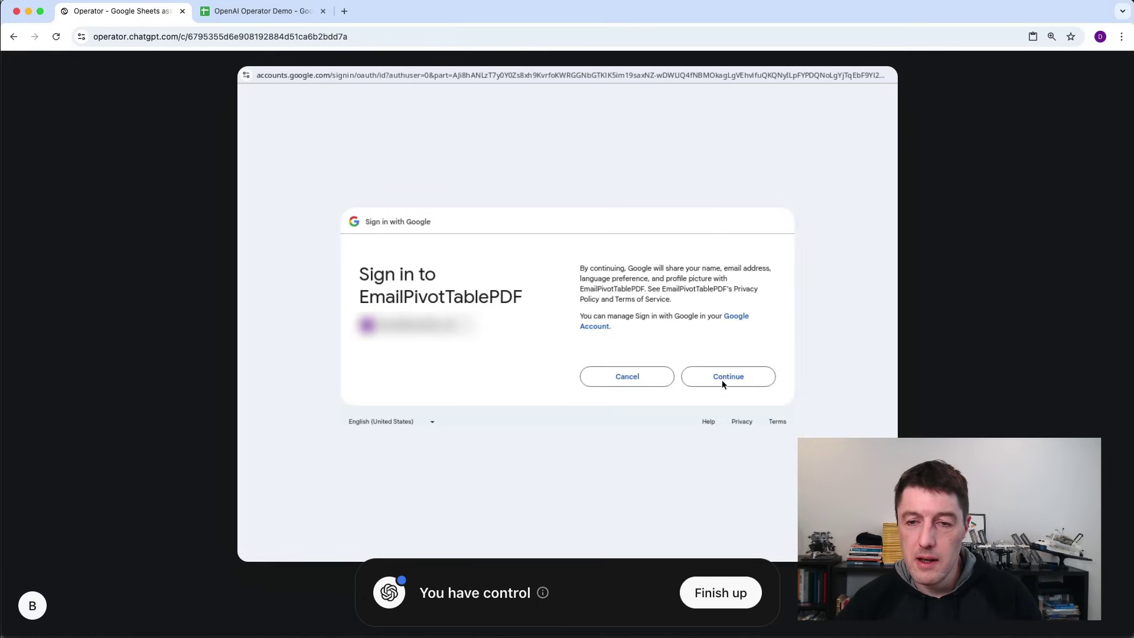
{"action": "left_click", "coordinate": [732, 378]}
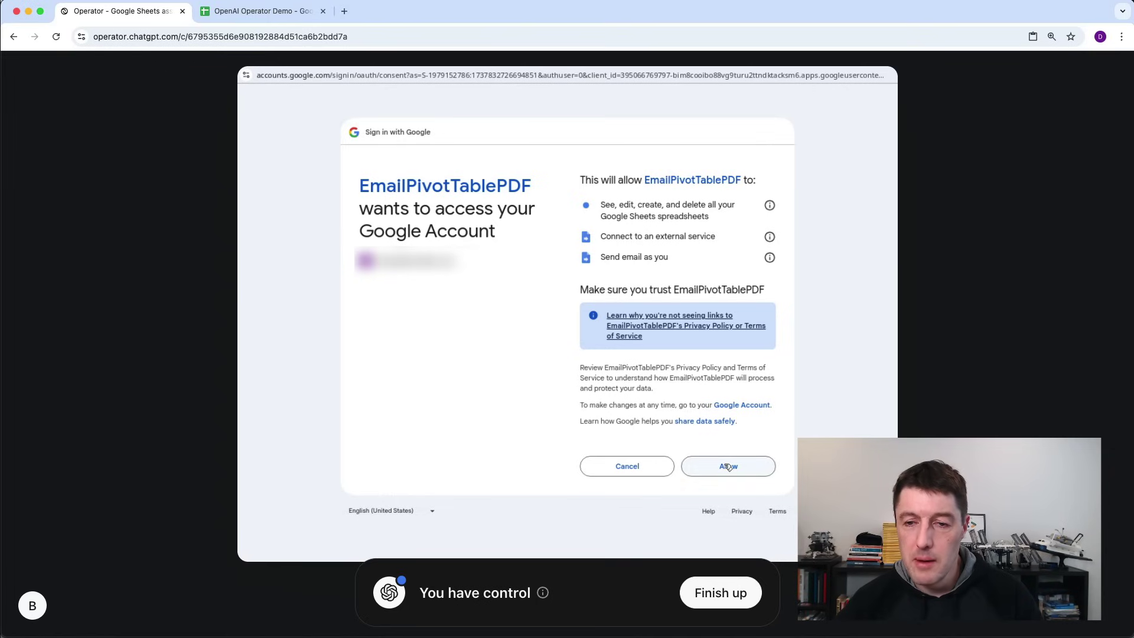
{"action": "left_click", "coordinate": [728, 467]}
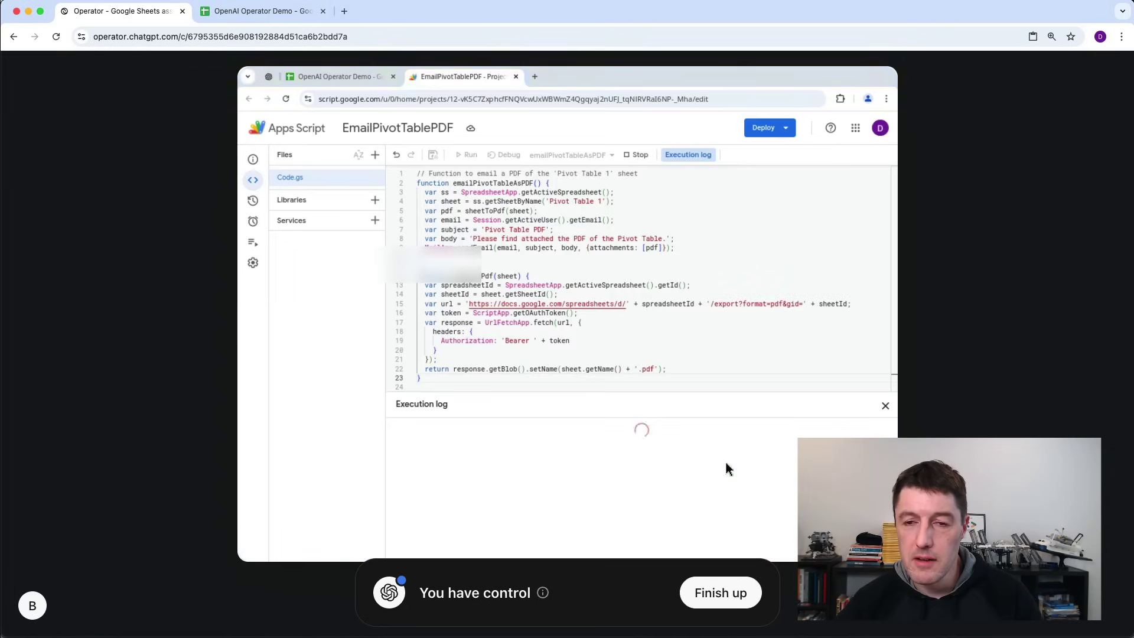
{"action": "left_click", "coordinate": [727, 589]}
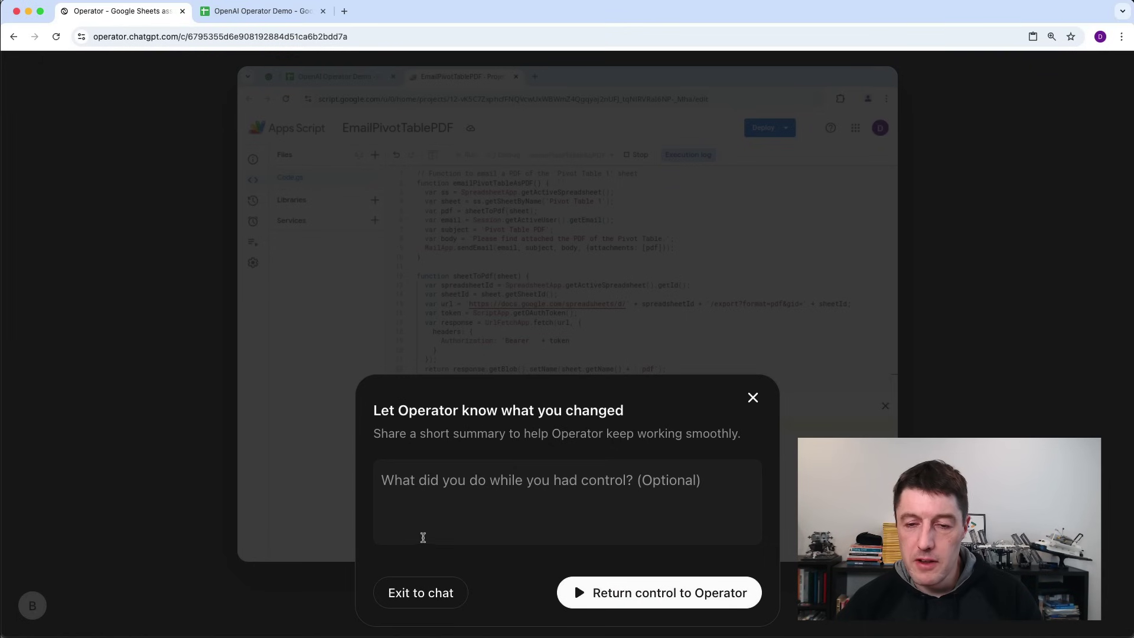
- Hand control back to Operator and let the EmailPivotTablePDF run finish
{"action": "left_click", "coordinate": [602, 594]}
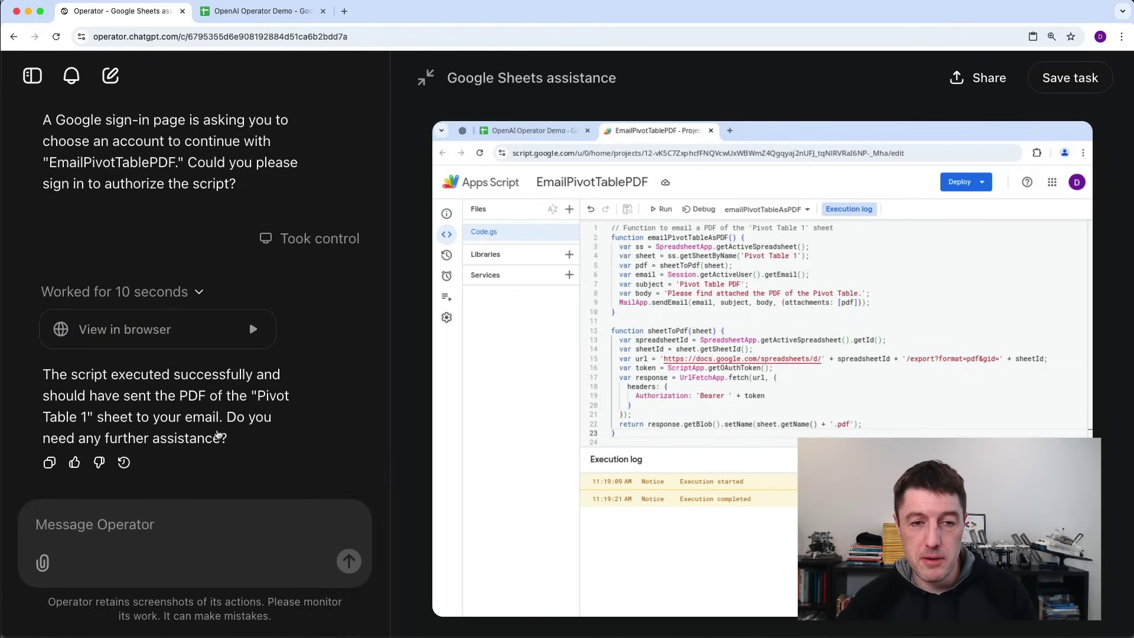
{"action": "mouse_move", "coordinate": [264, 184]}
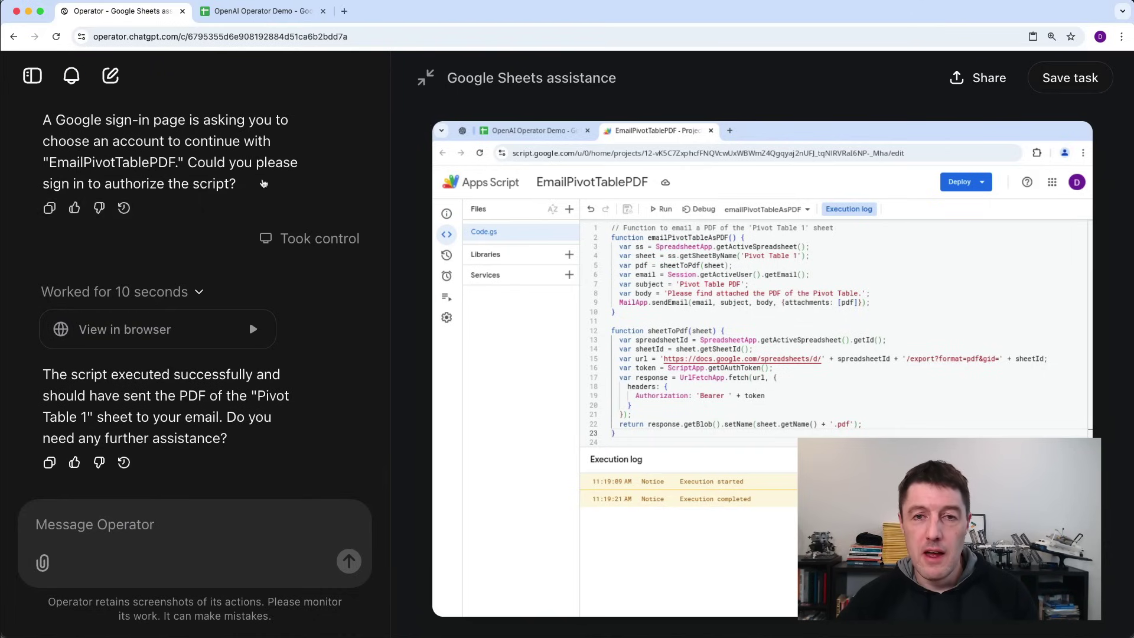
- In Gmail, open the Pivot Table PDF email and preview the Pivot Table 1.pdf attachment
{"action": "left_click", "coordinate": [345, 11]}
{"action": "left_click", "coordinate": [1004, 76]}
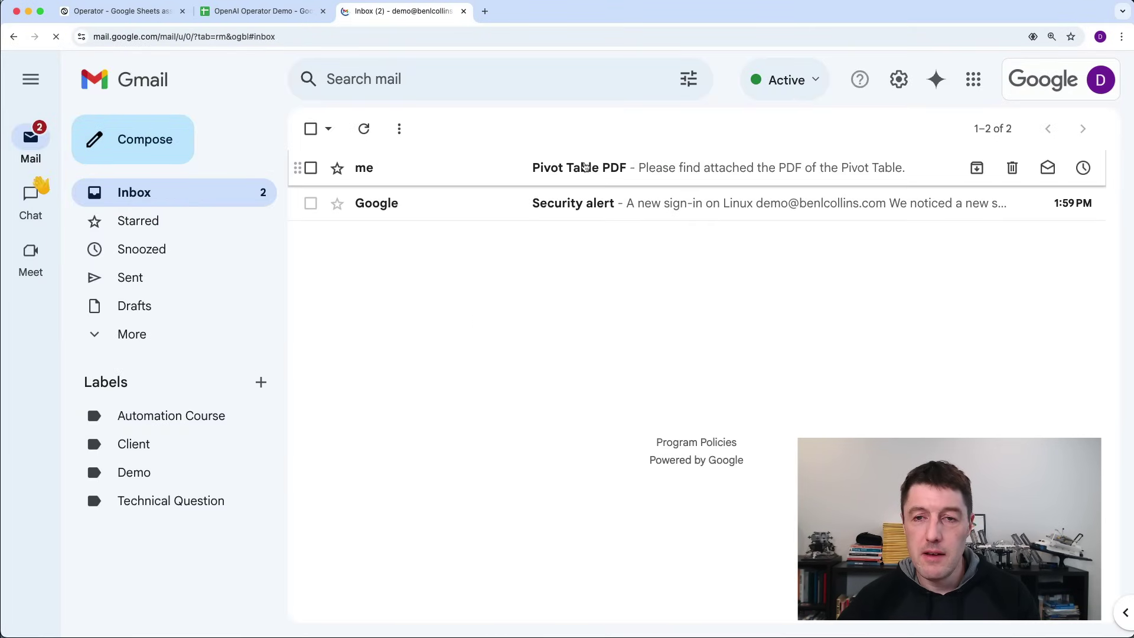
{"action": "left_click", "coordinate": [584, 167]}
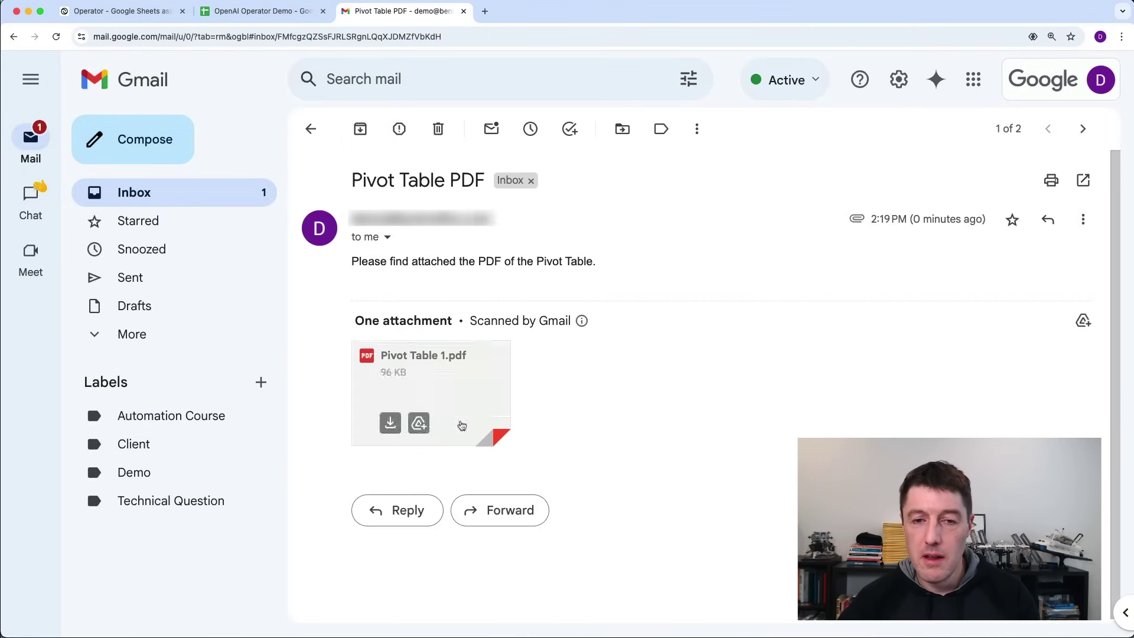
{"action": "left_click", "coordinate": [489, 408]}
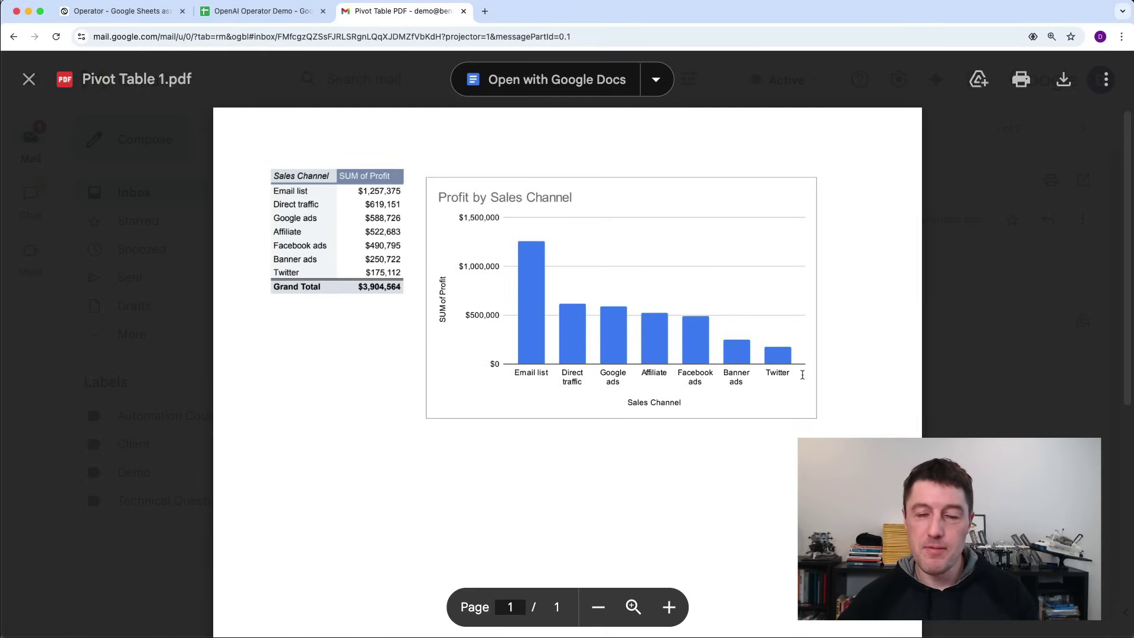
{"action": "left_click", "coordinate": [28, 79]}
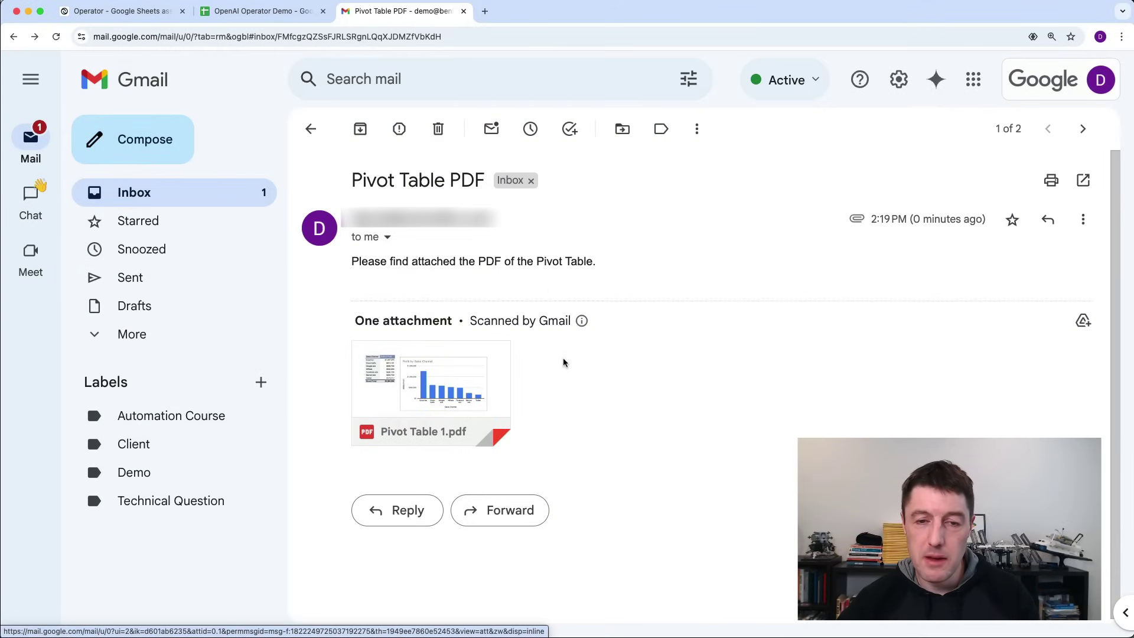
{"action": "left_click", "coordinate": [449, 390]}
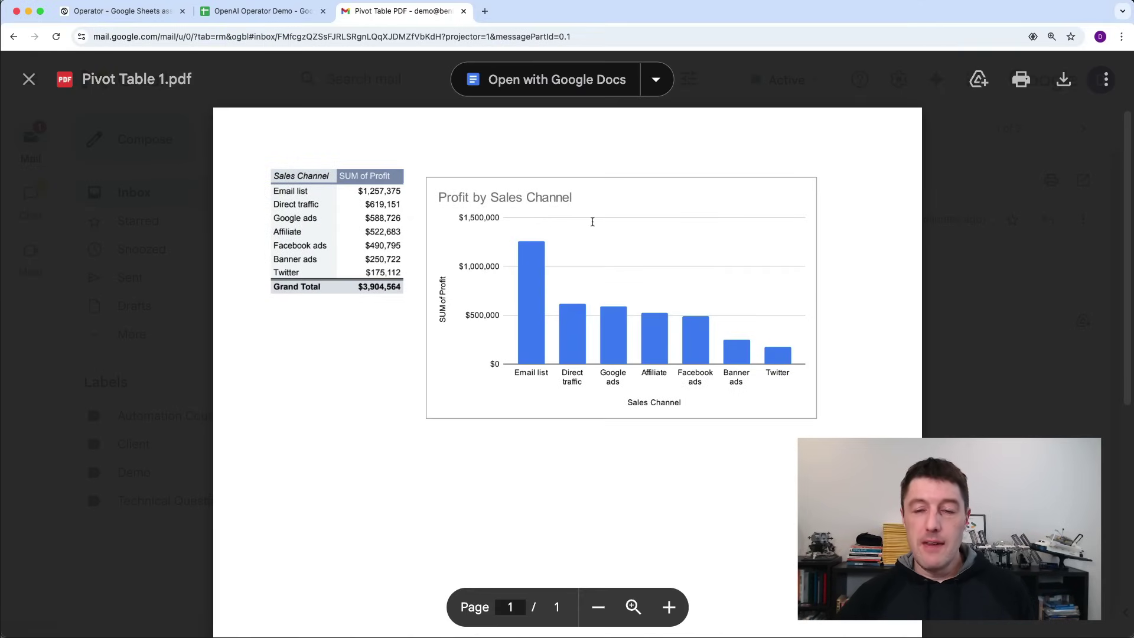
{"action": "left_click", "coordinate": [28, 79]}
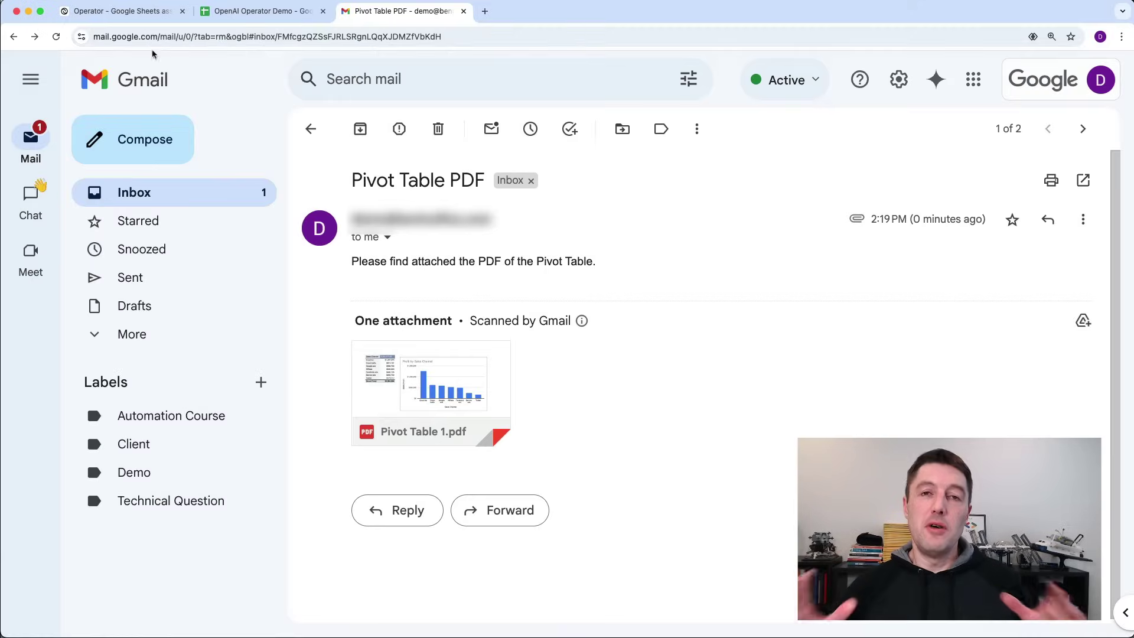
- Go back to the OpenAI Operator conversation tab and scroll up through the chat
{"action": "left_click", "coordinate": [239, 20]}
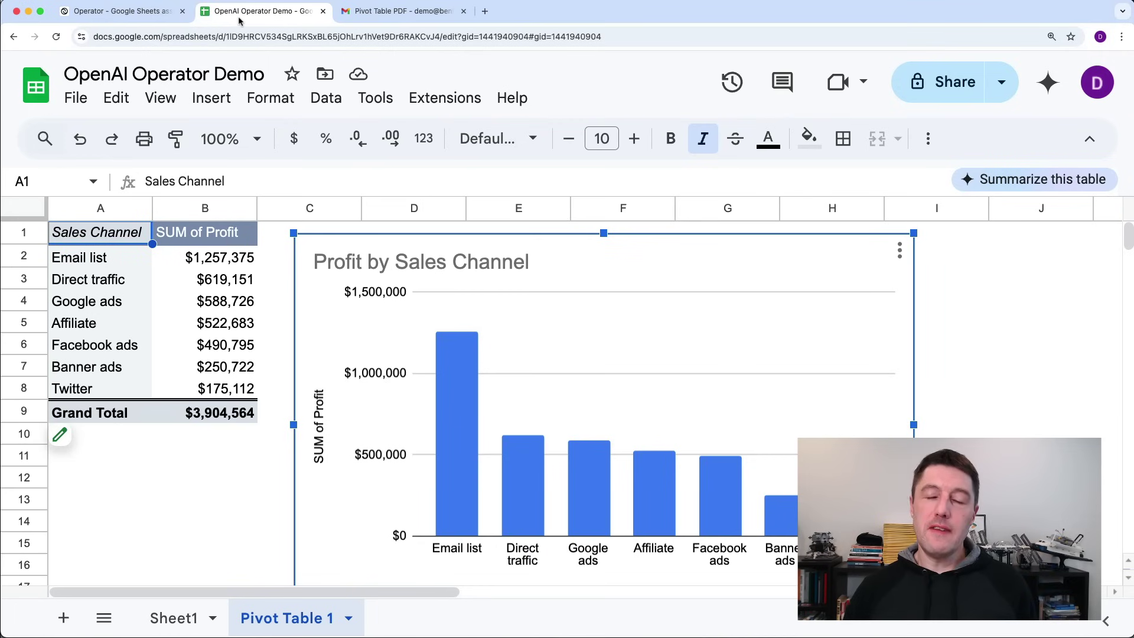
{"action": "left_click", "coordinate": [165, 18]}
{"action": "scroll", "coordinate": [242, 250], "scroll_direction": "up", "scroll_amount": 1}
{"action": "scroll", "coordinate": [242, 251], "scroll_direction": "up", "scroll_amount": 1}
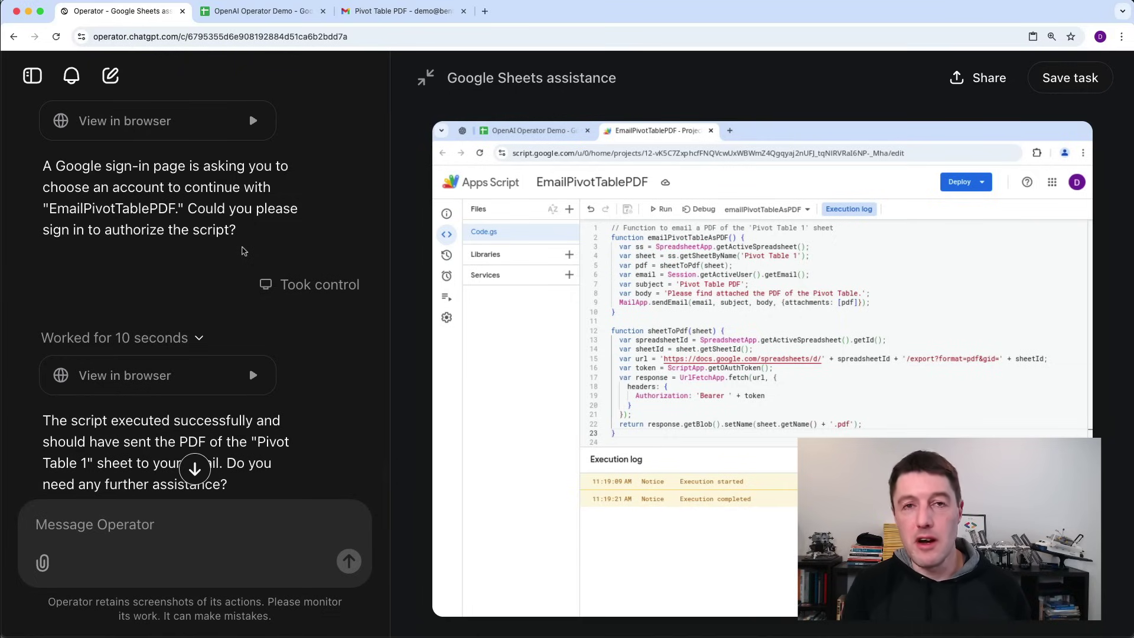
{"action": "scroll", "coordinate": [233, 257], "scroll_direction": "down", "scroll_amount": 2}
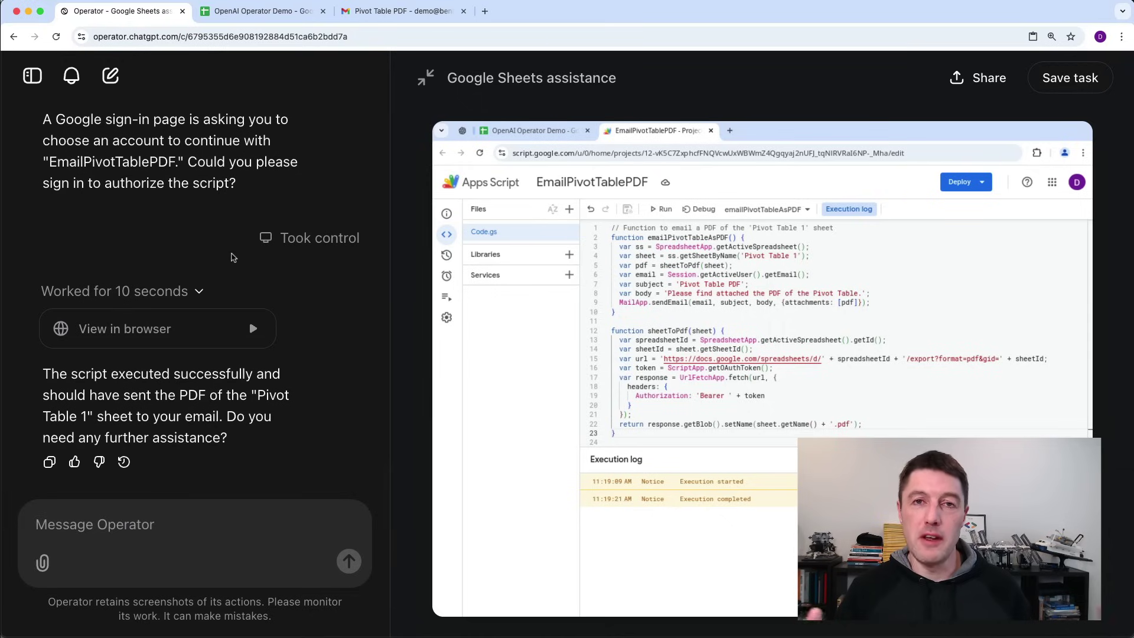